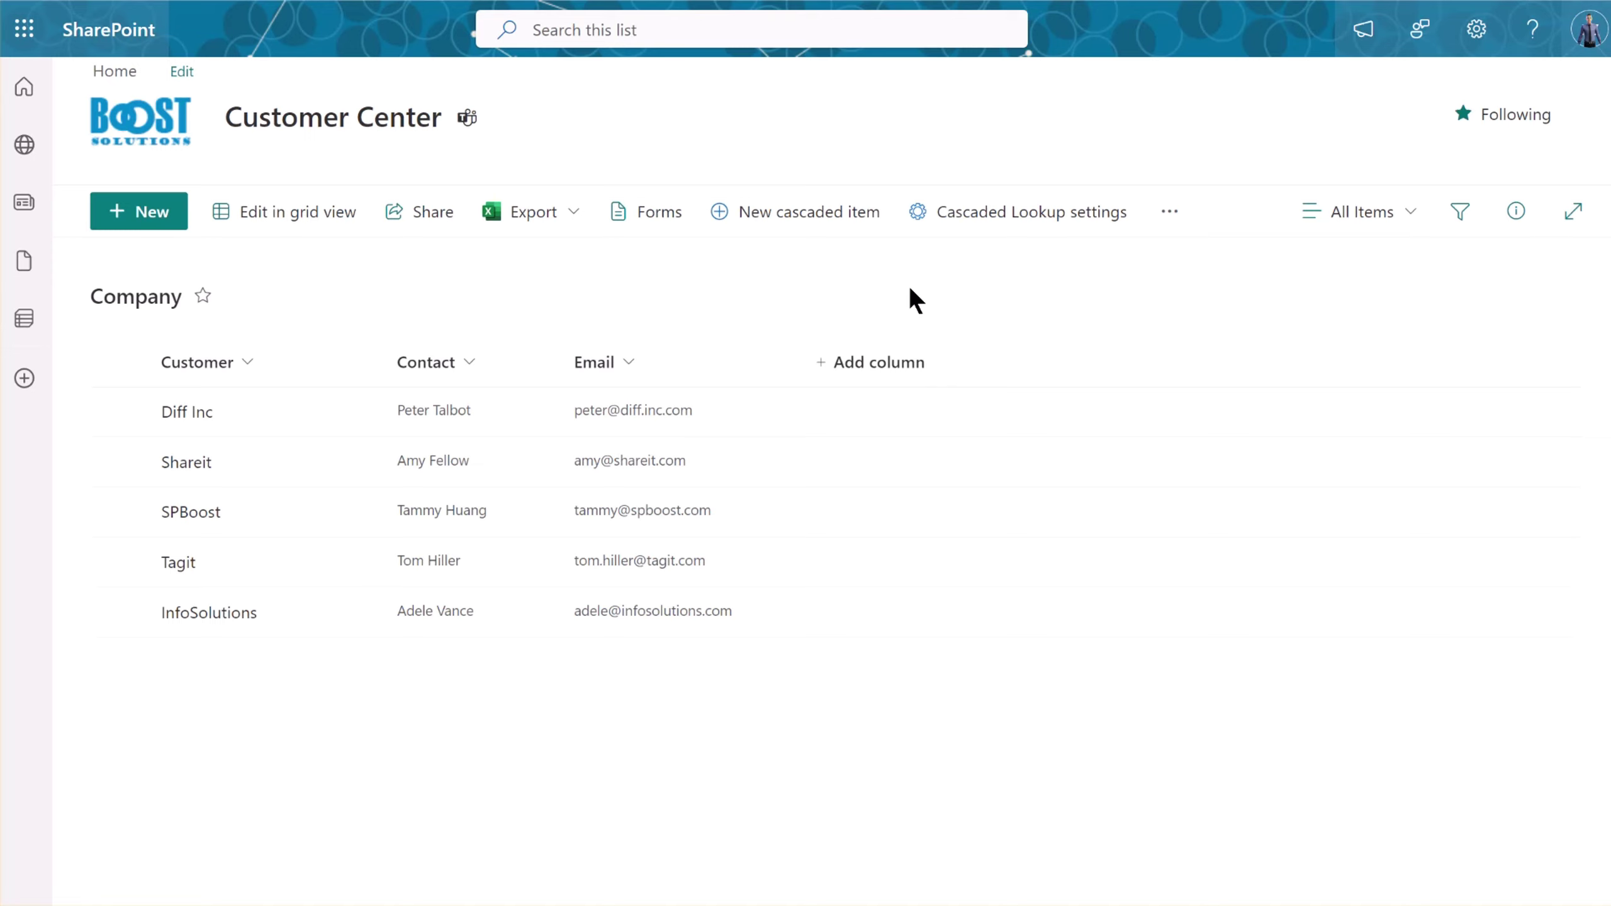
Start a new cascaded lookup column named Country in the Company list.
left_click(937, 233)
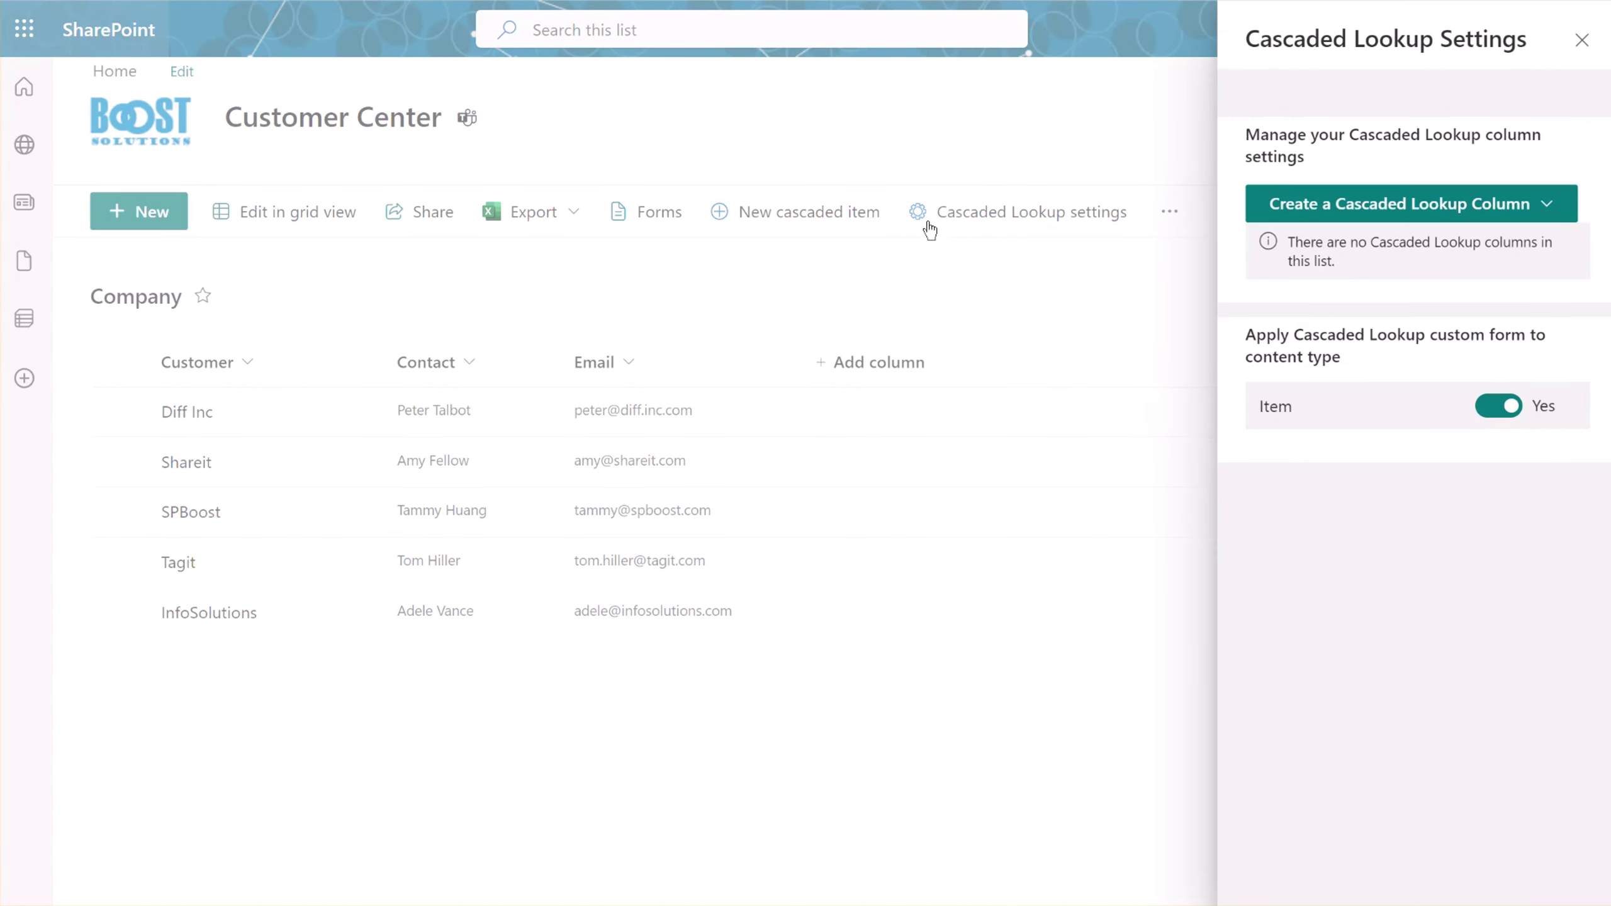
left_click(1290, 218)
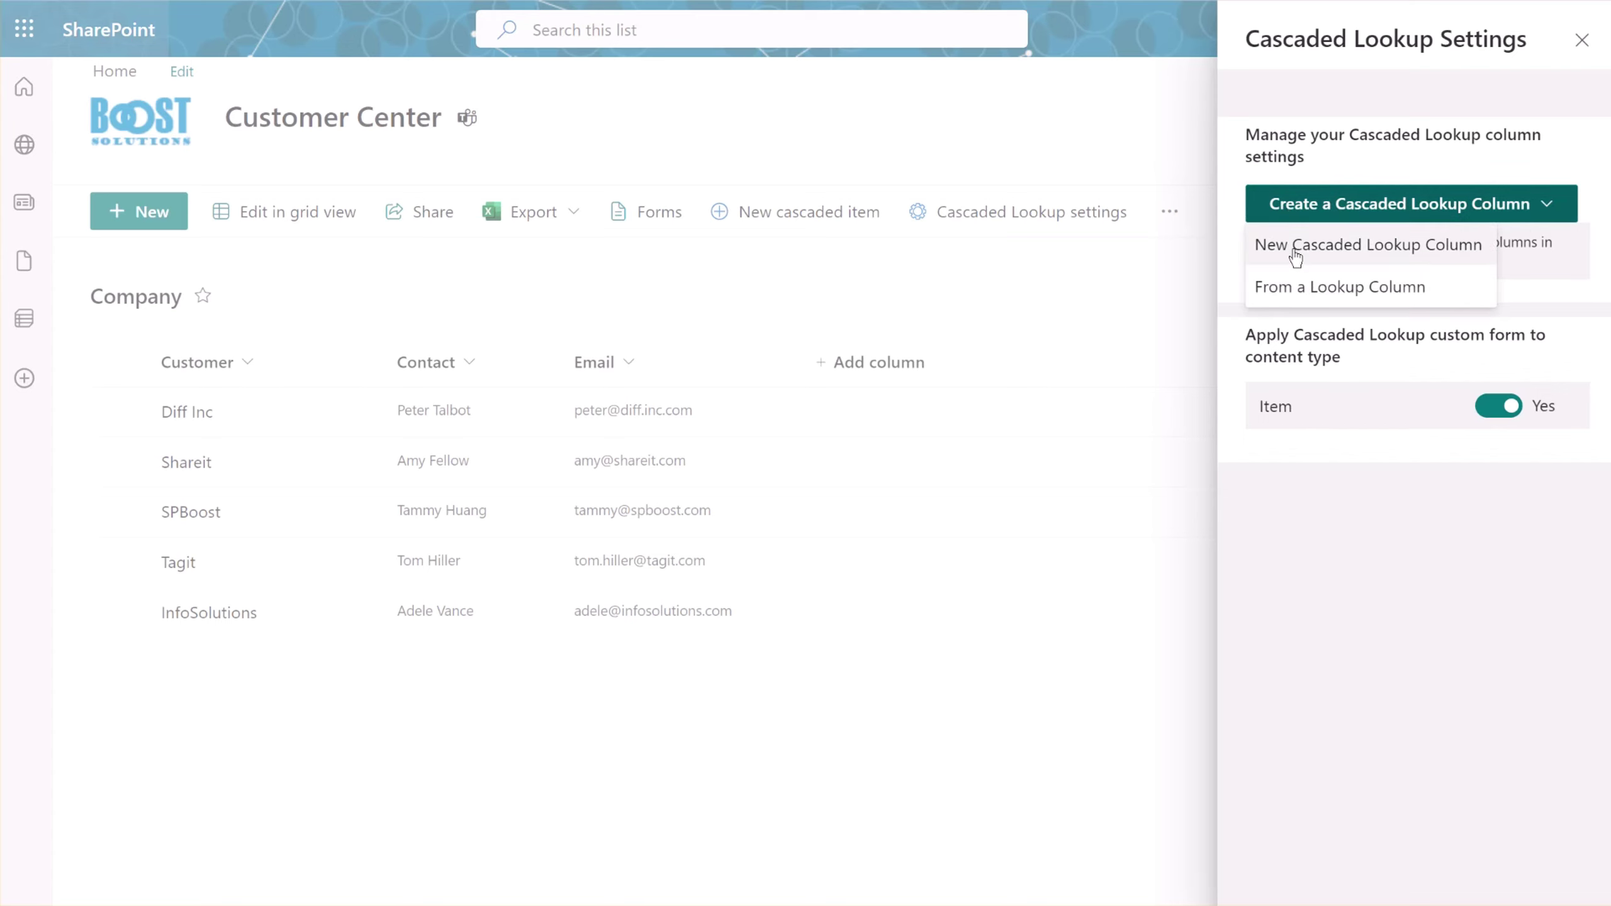
left_click(1295, 249)
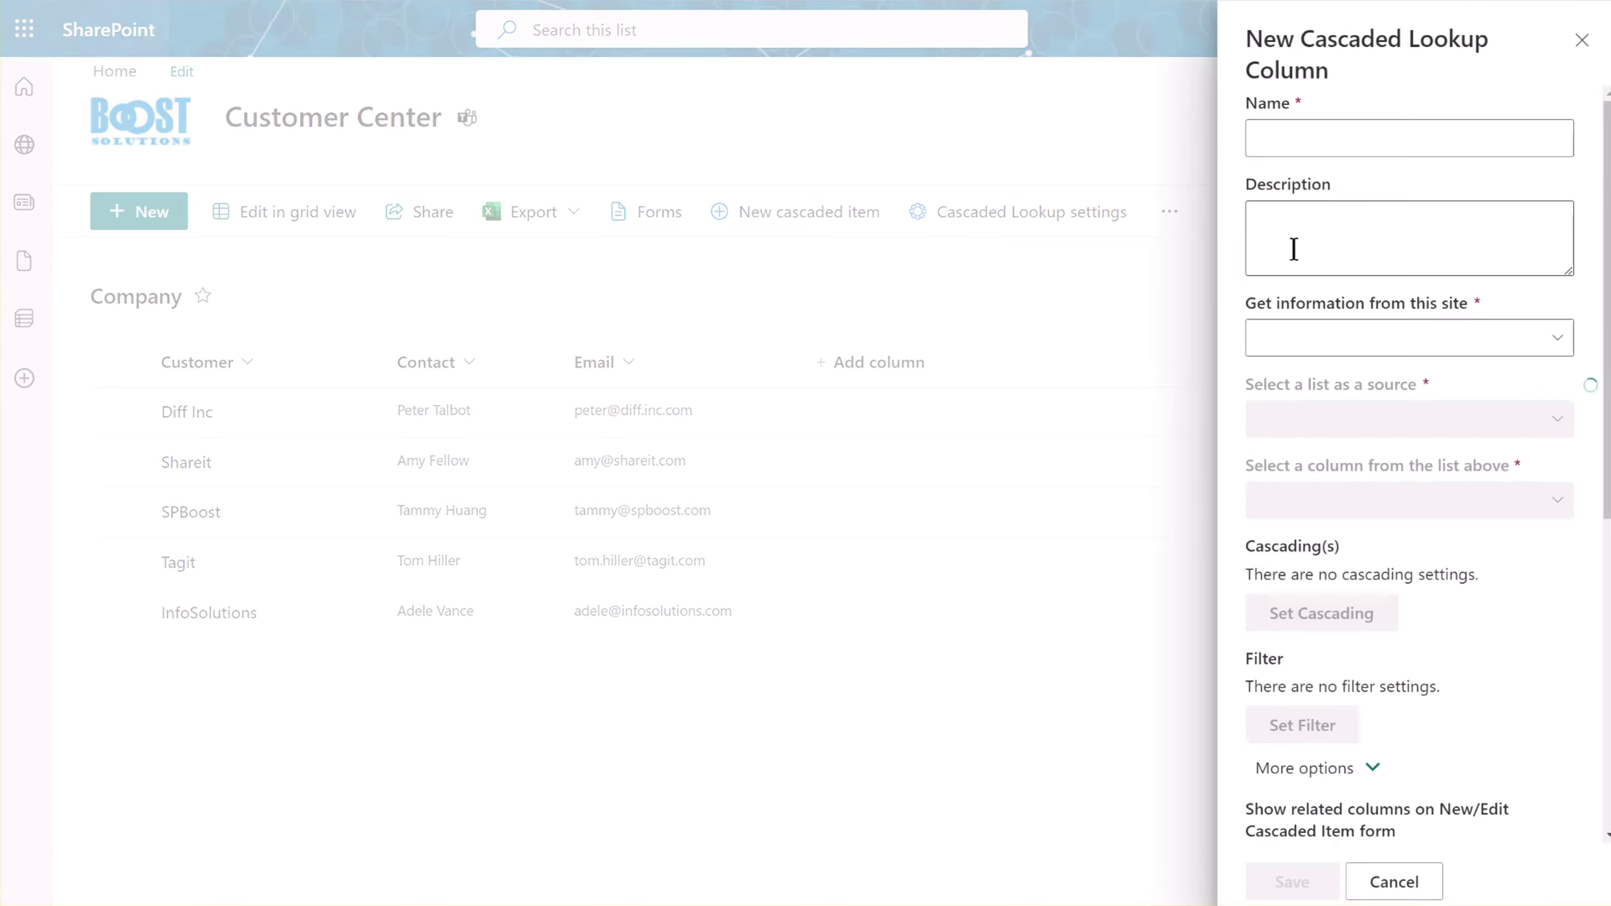
left_click(1298, 139)
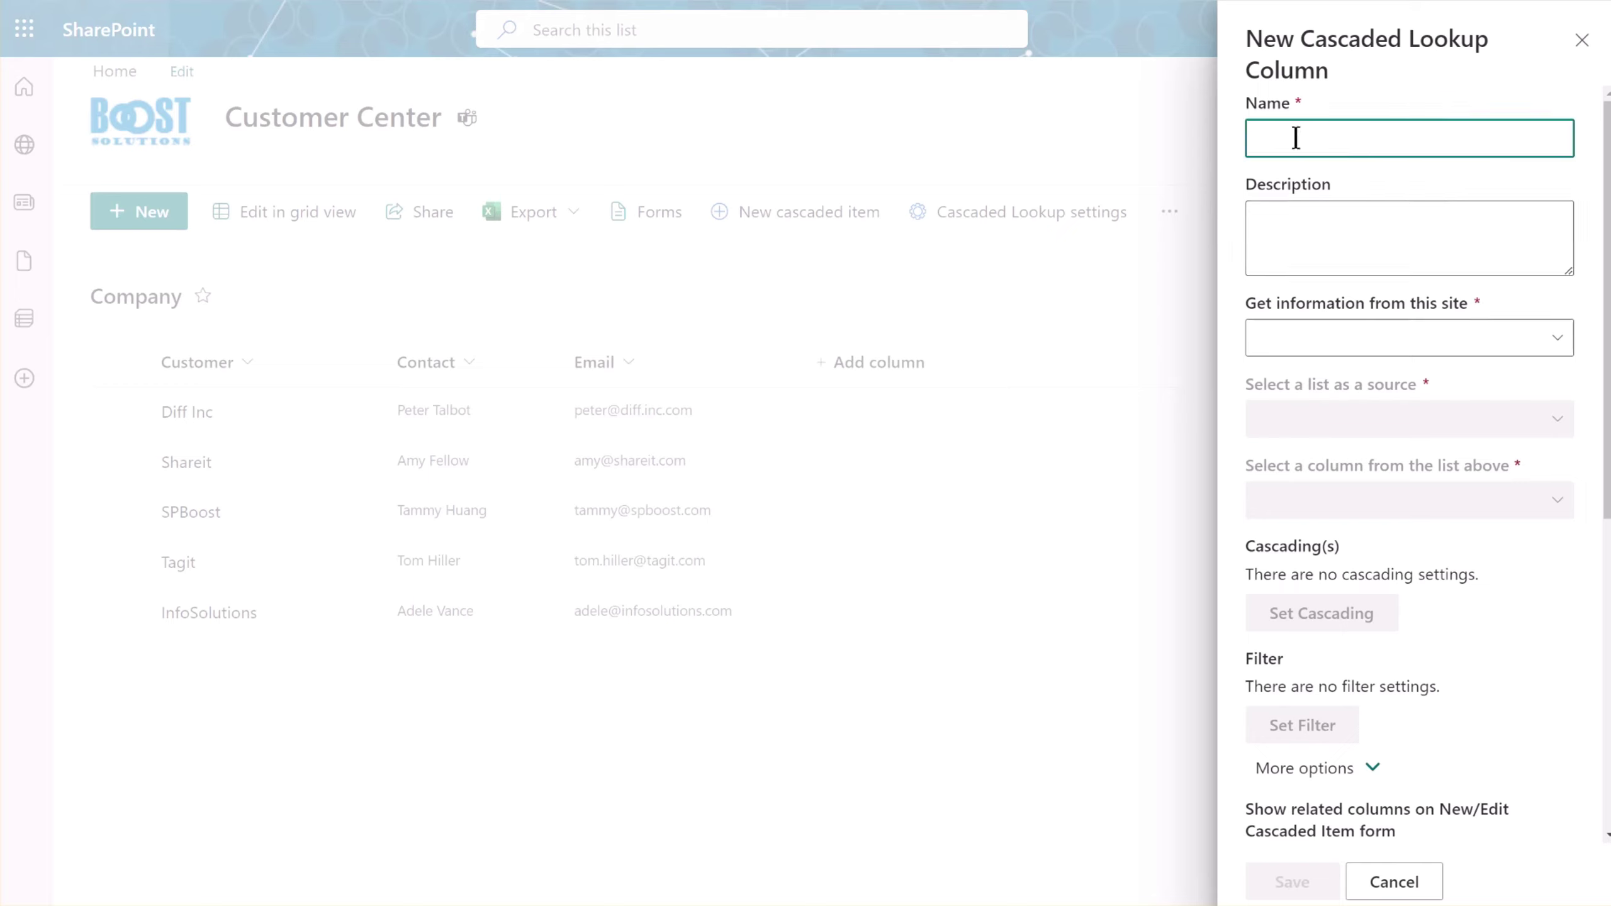
type("Country")
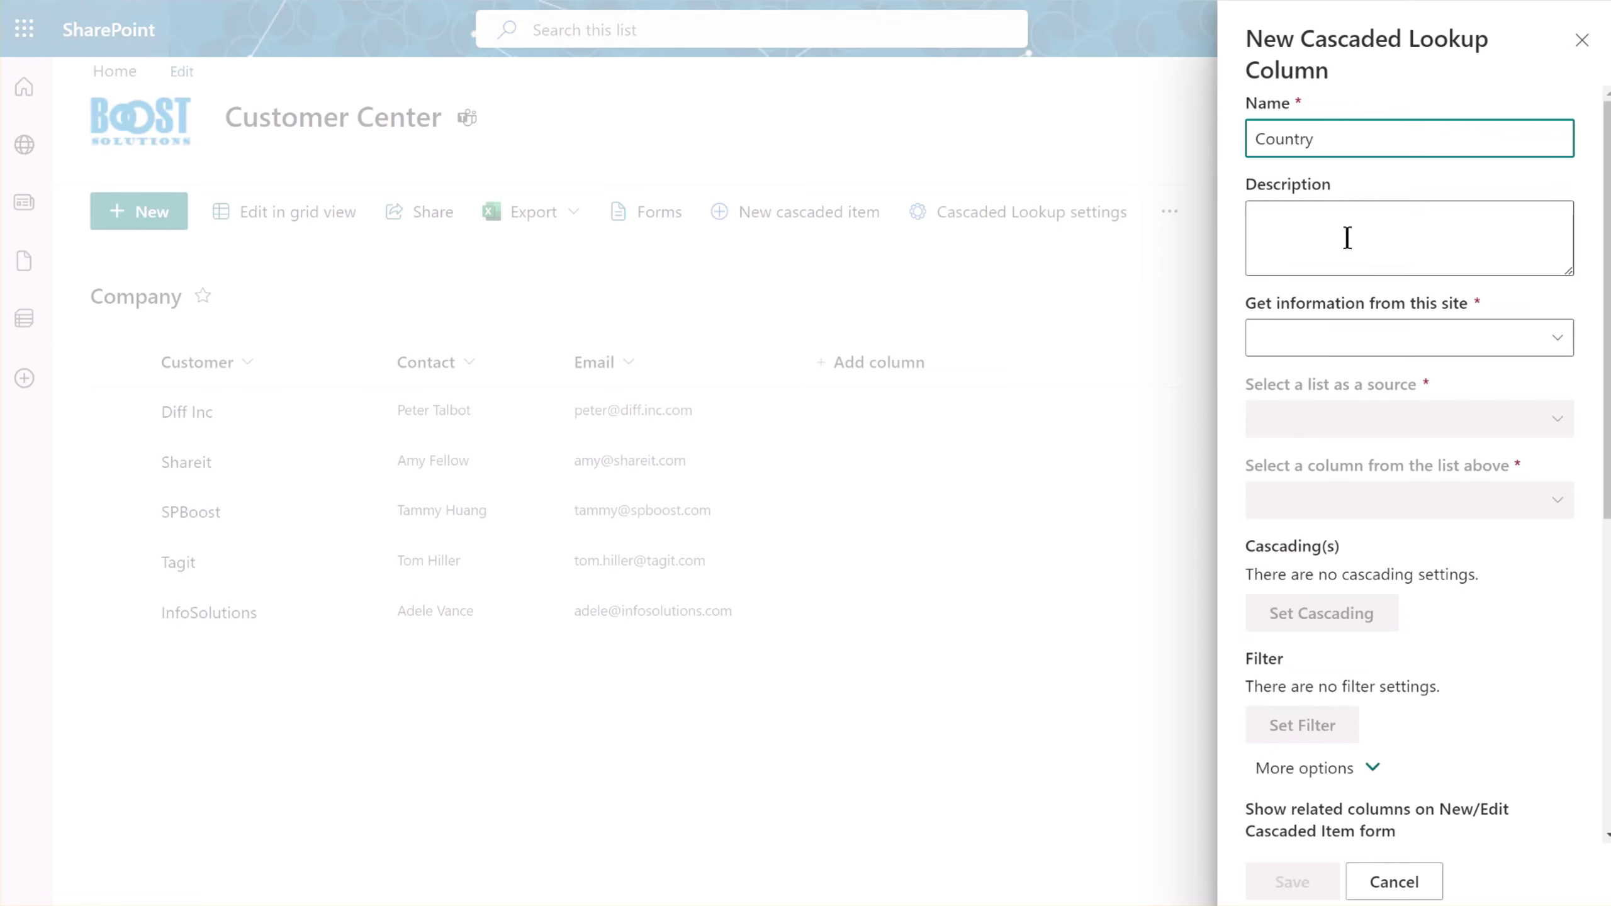
Source the Country lookup from the Customer Center site, using the Country list and its Country column.
left_click(1376, 343)
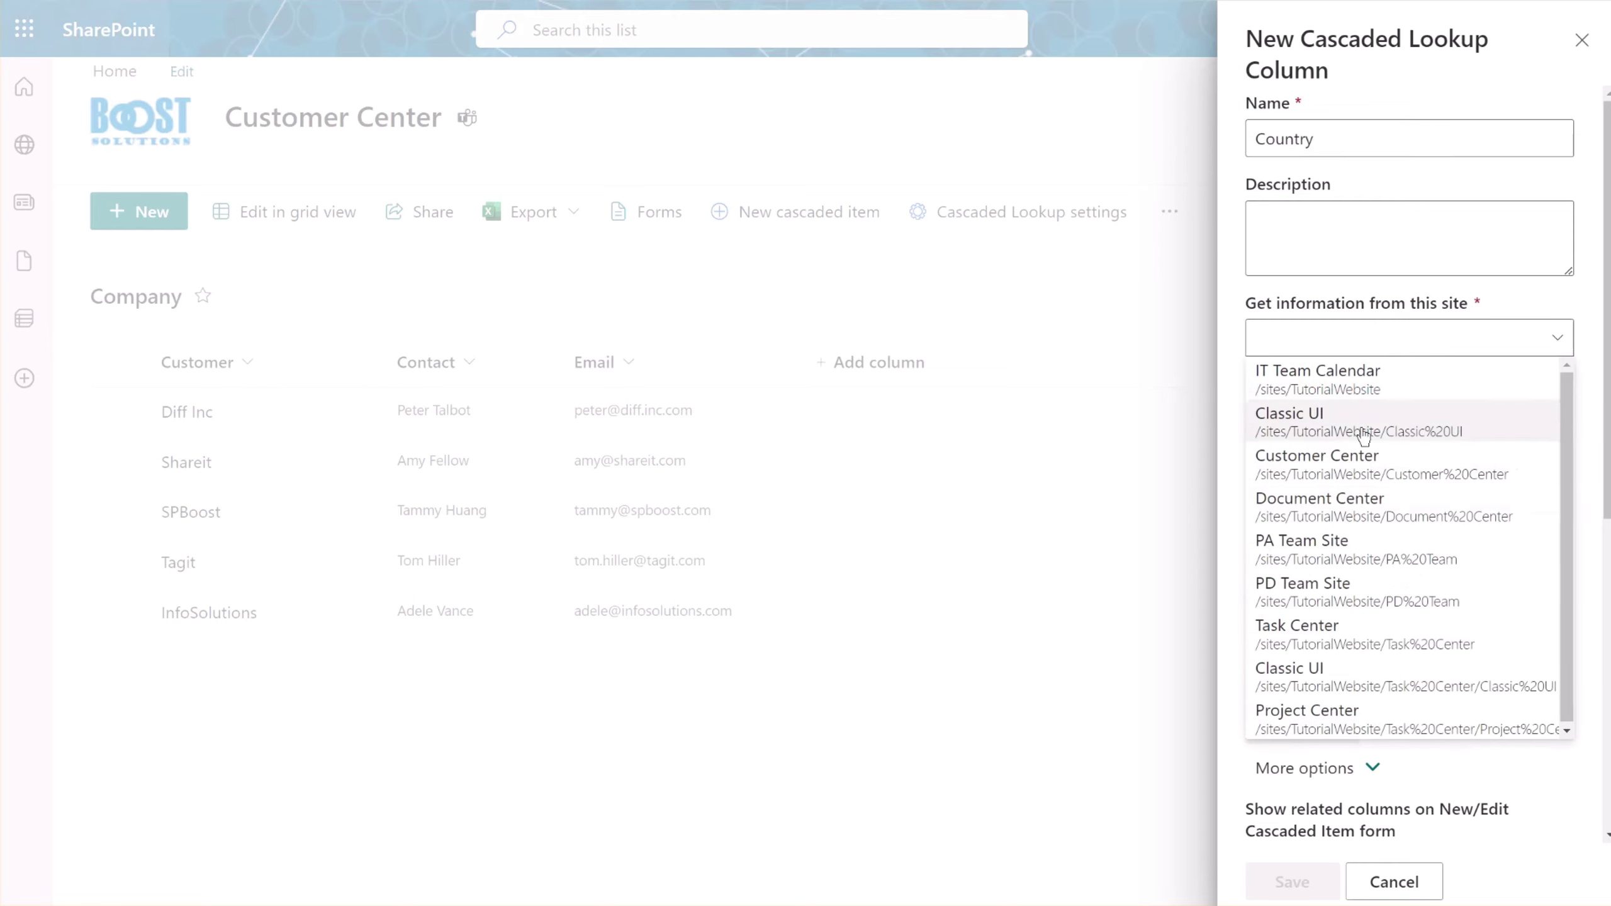
left_click(1361, 460)
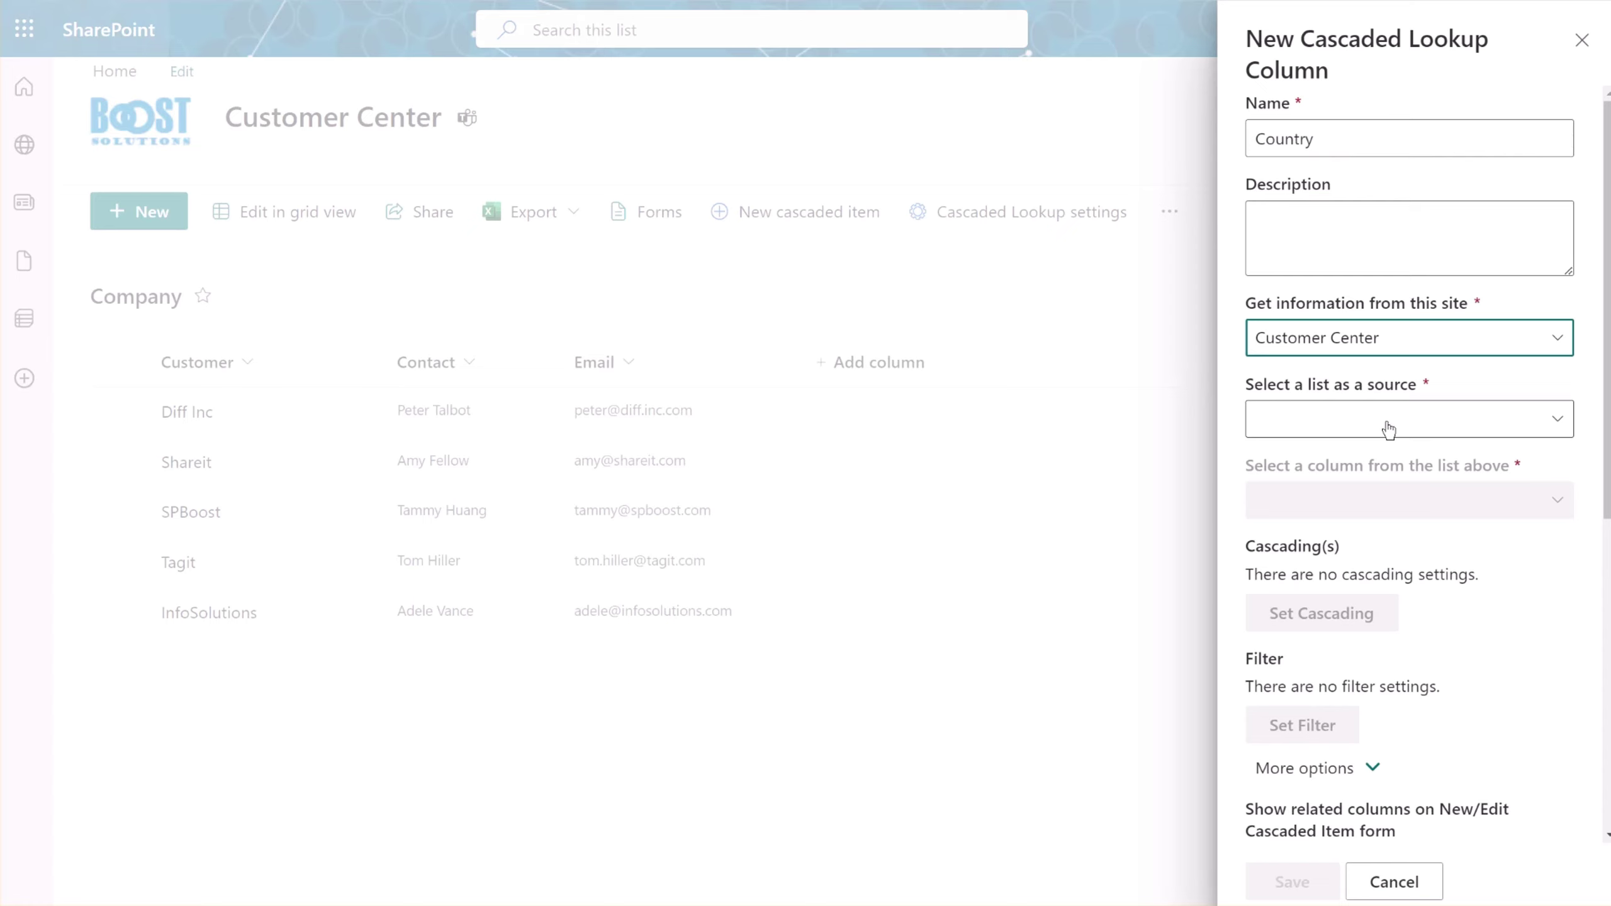
left_click(1388, 430)
left_click(1014, 549)
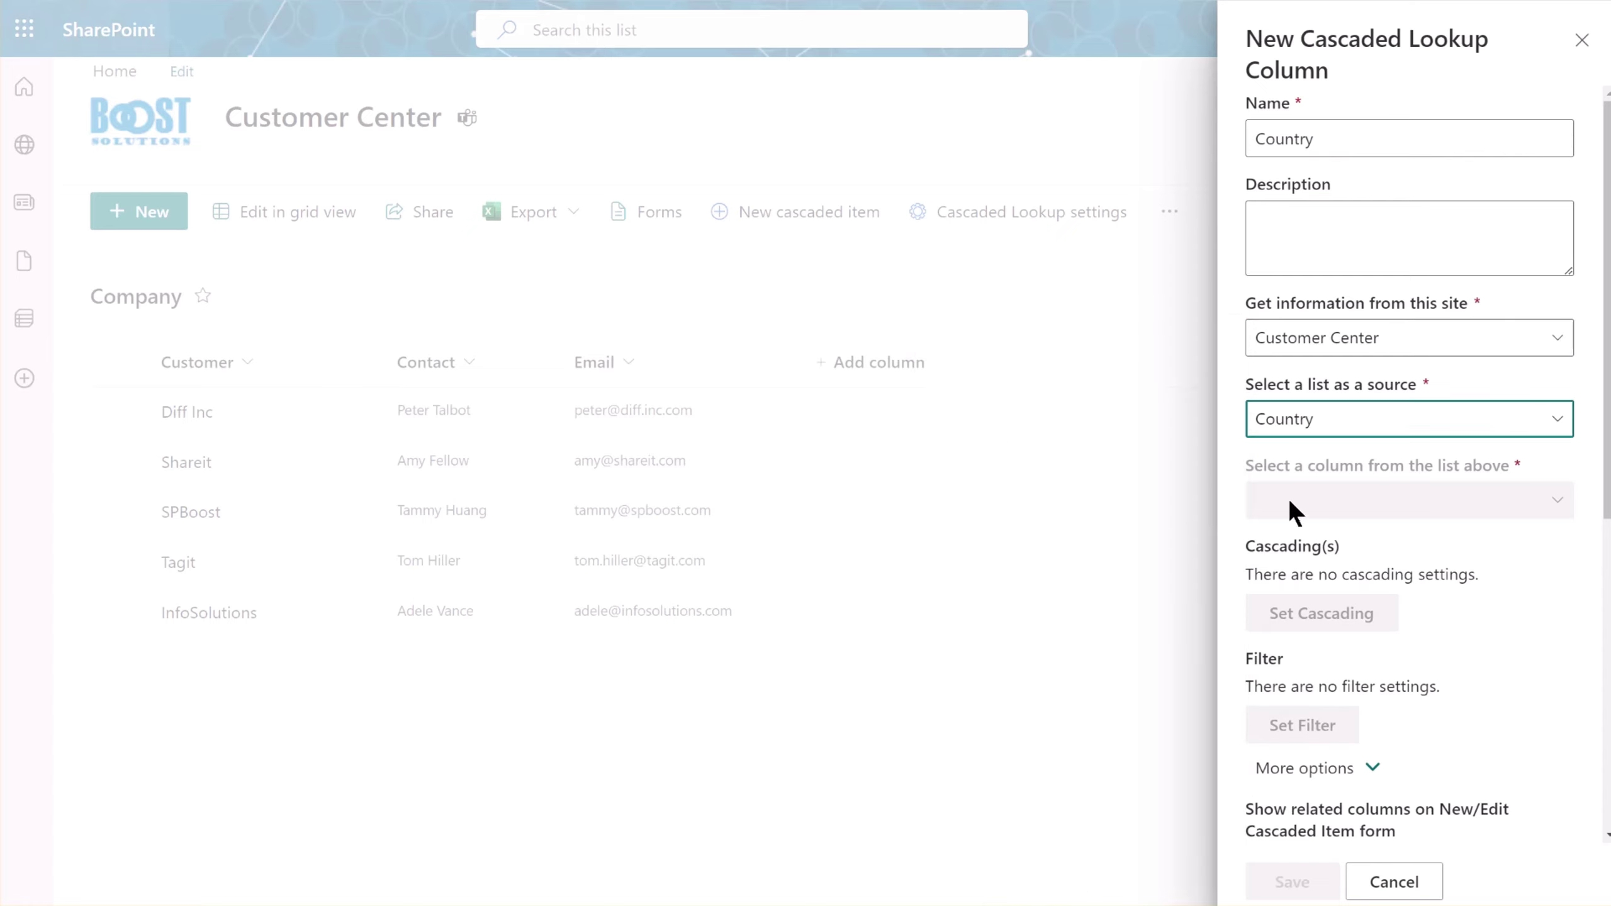
left_click(1305, 505)
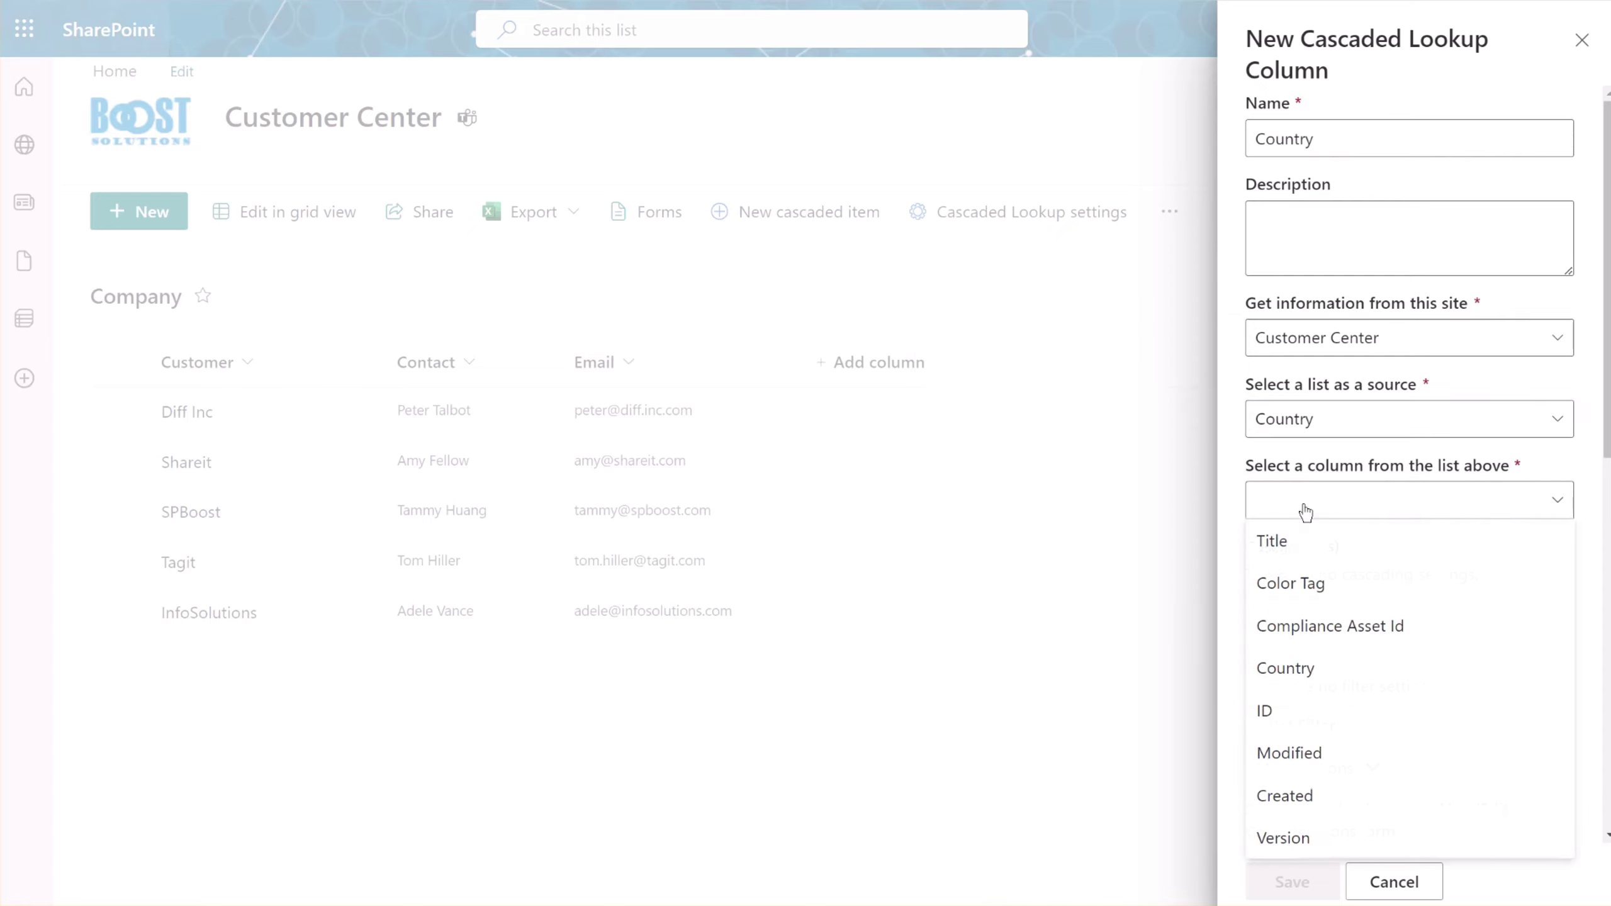
left_click(1299, 670)
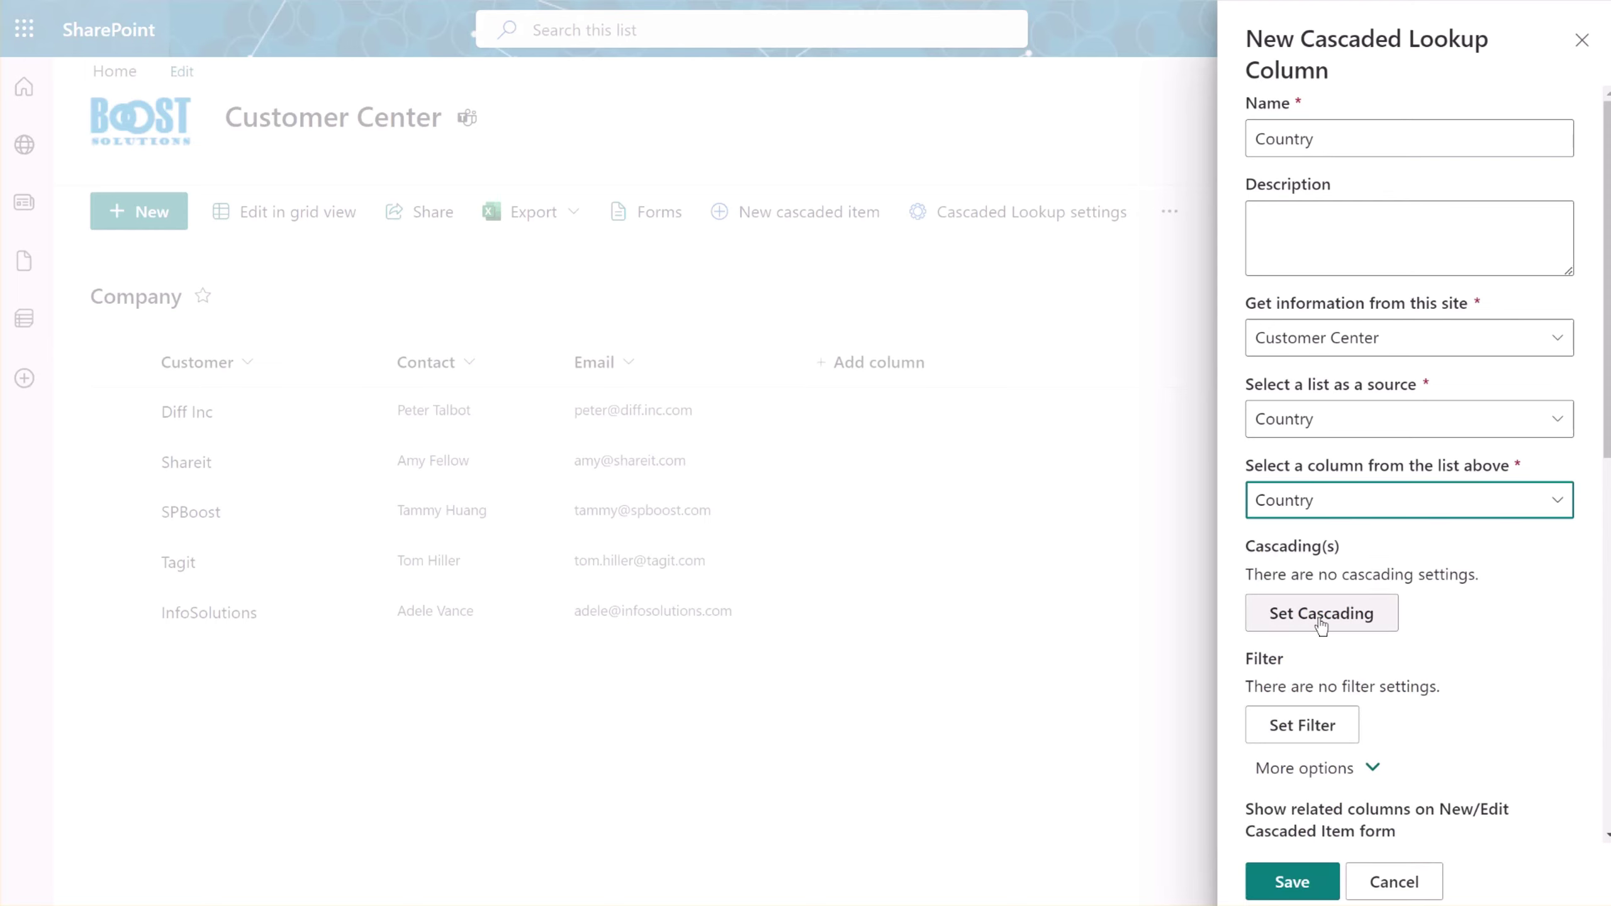
Allow users to filter the Country lookup's items by Continent, and save the column.
left_click(1302, 725)
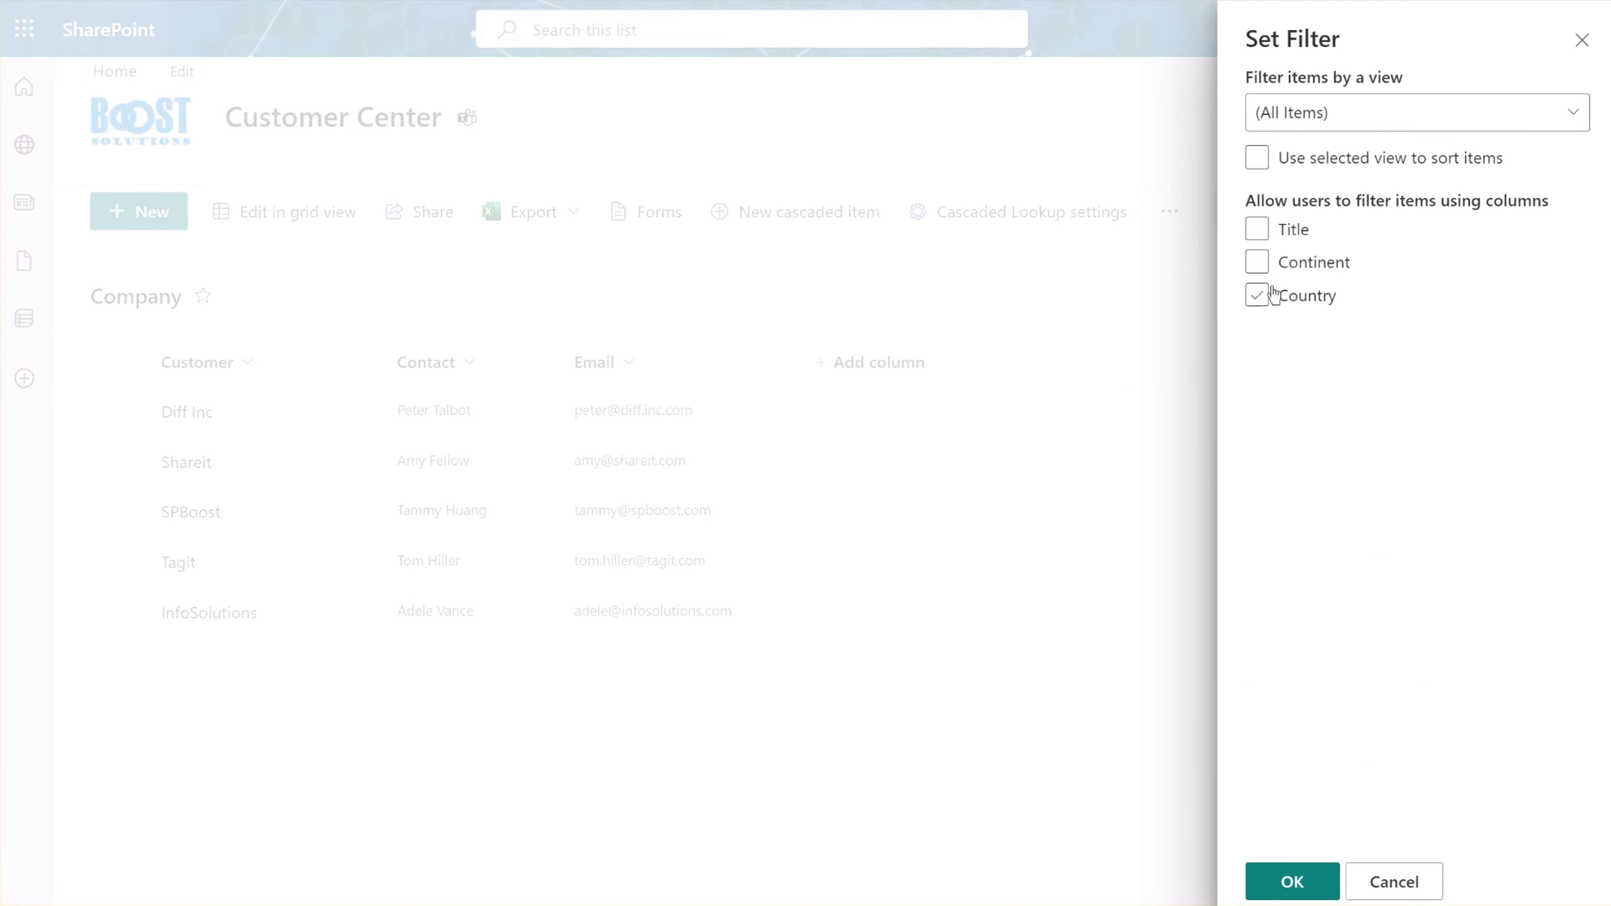
left_click(1258, 262)
left_click(1316, 882)
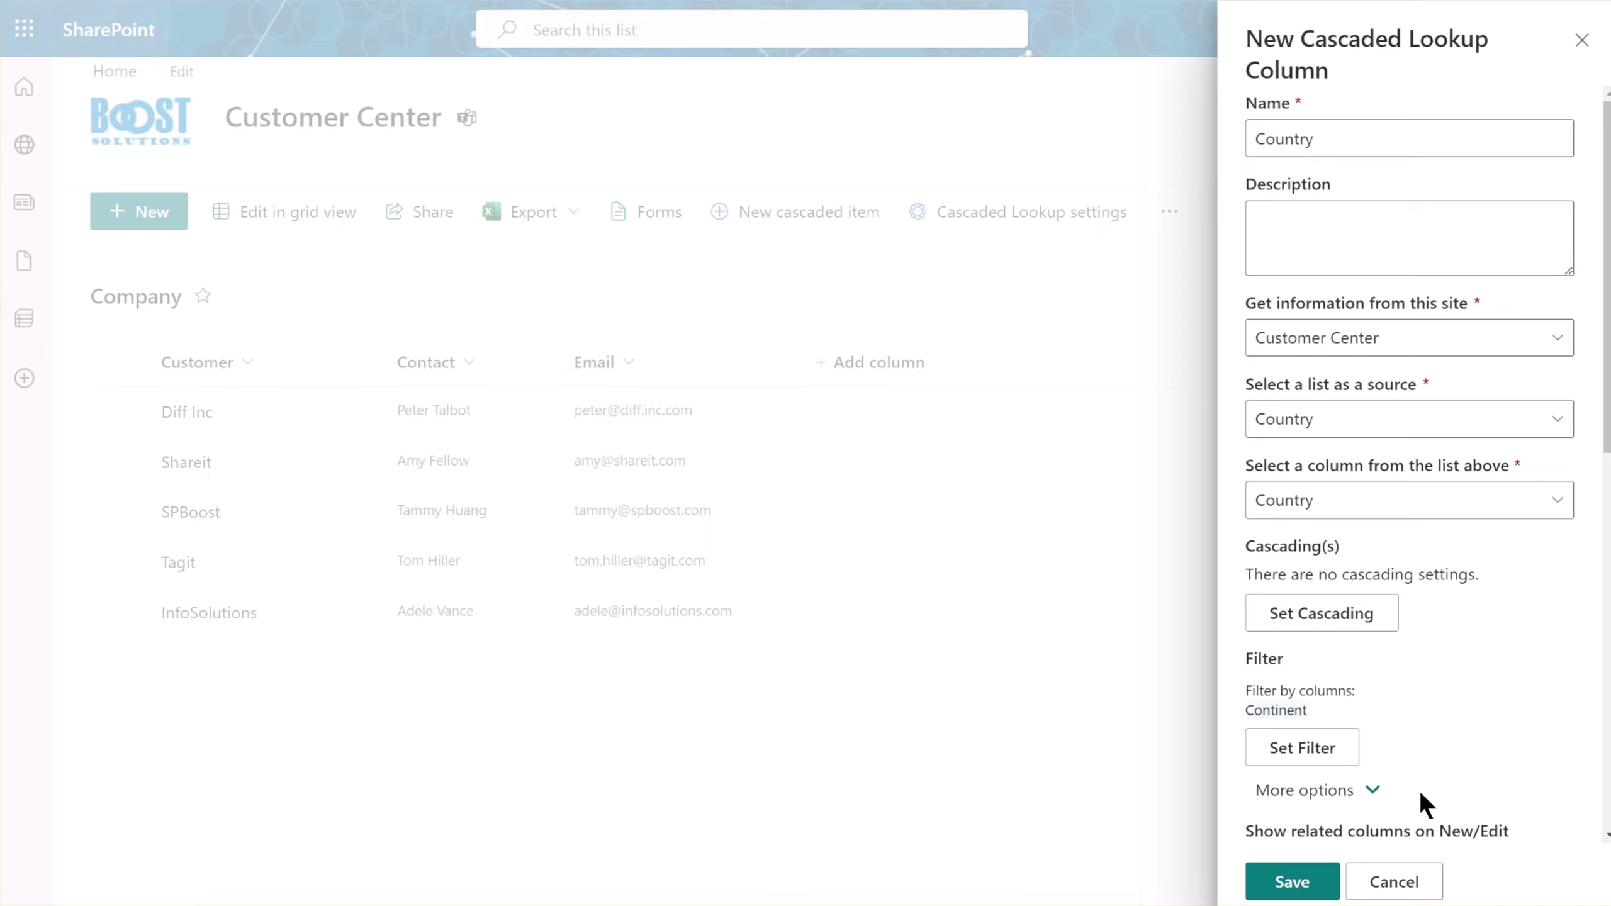
left_click(1310, 883)
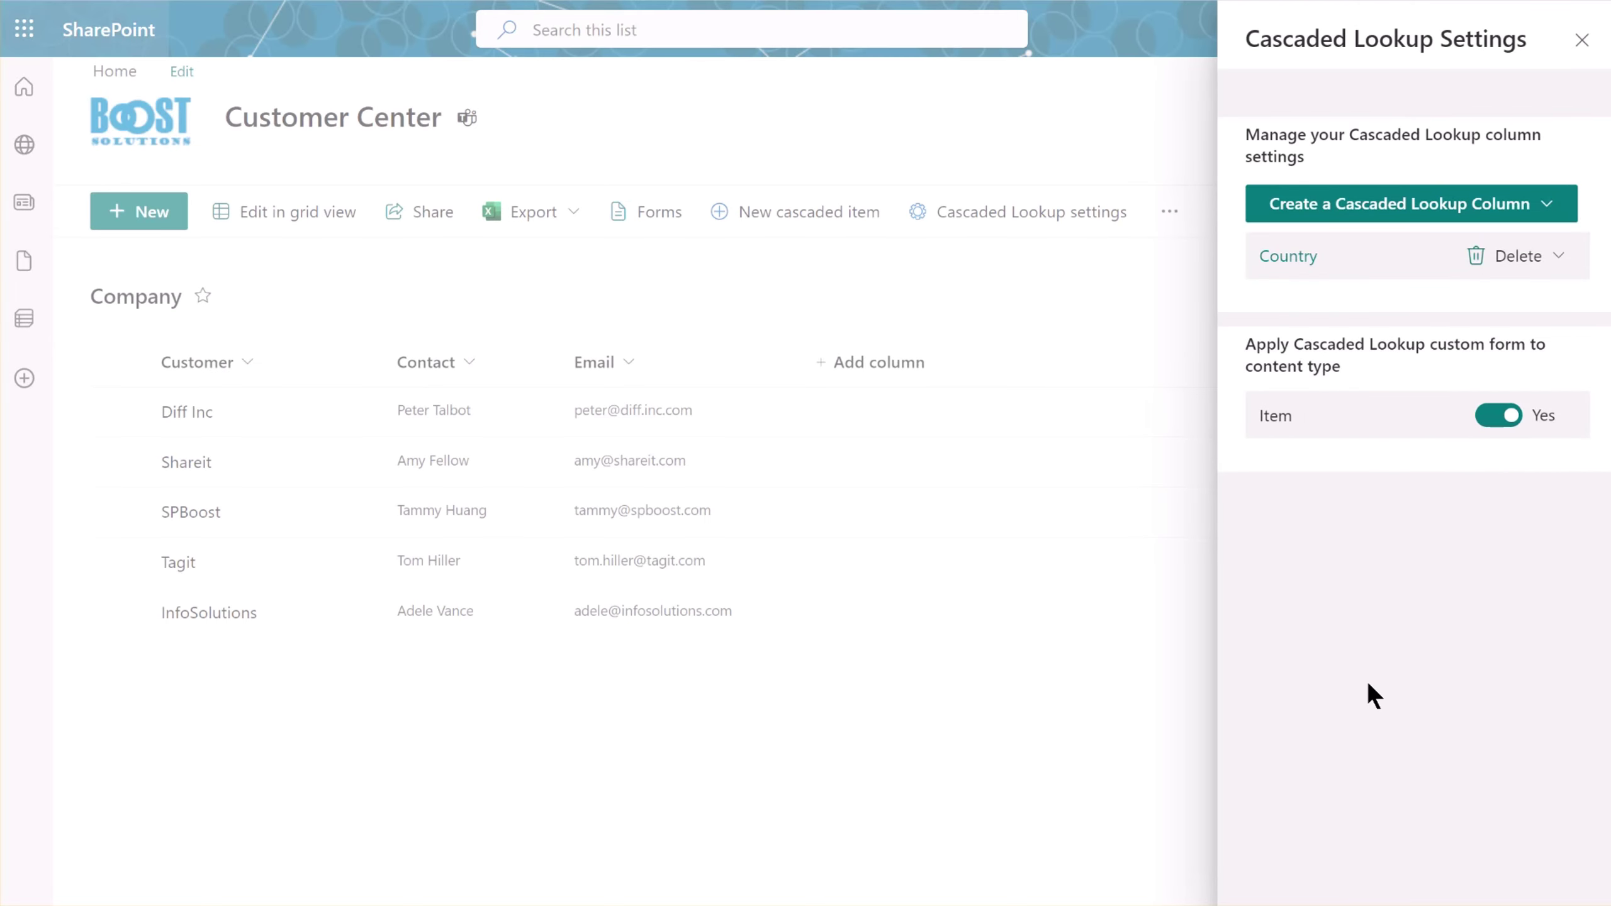
Start another new cascaded lookup column named City for the Company list.
left_click(1372, 216)
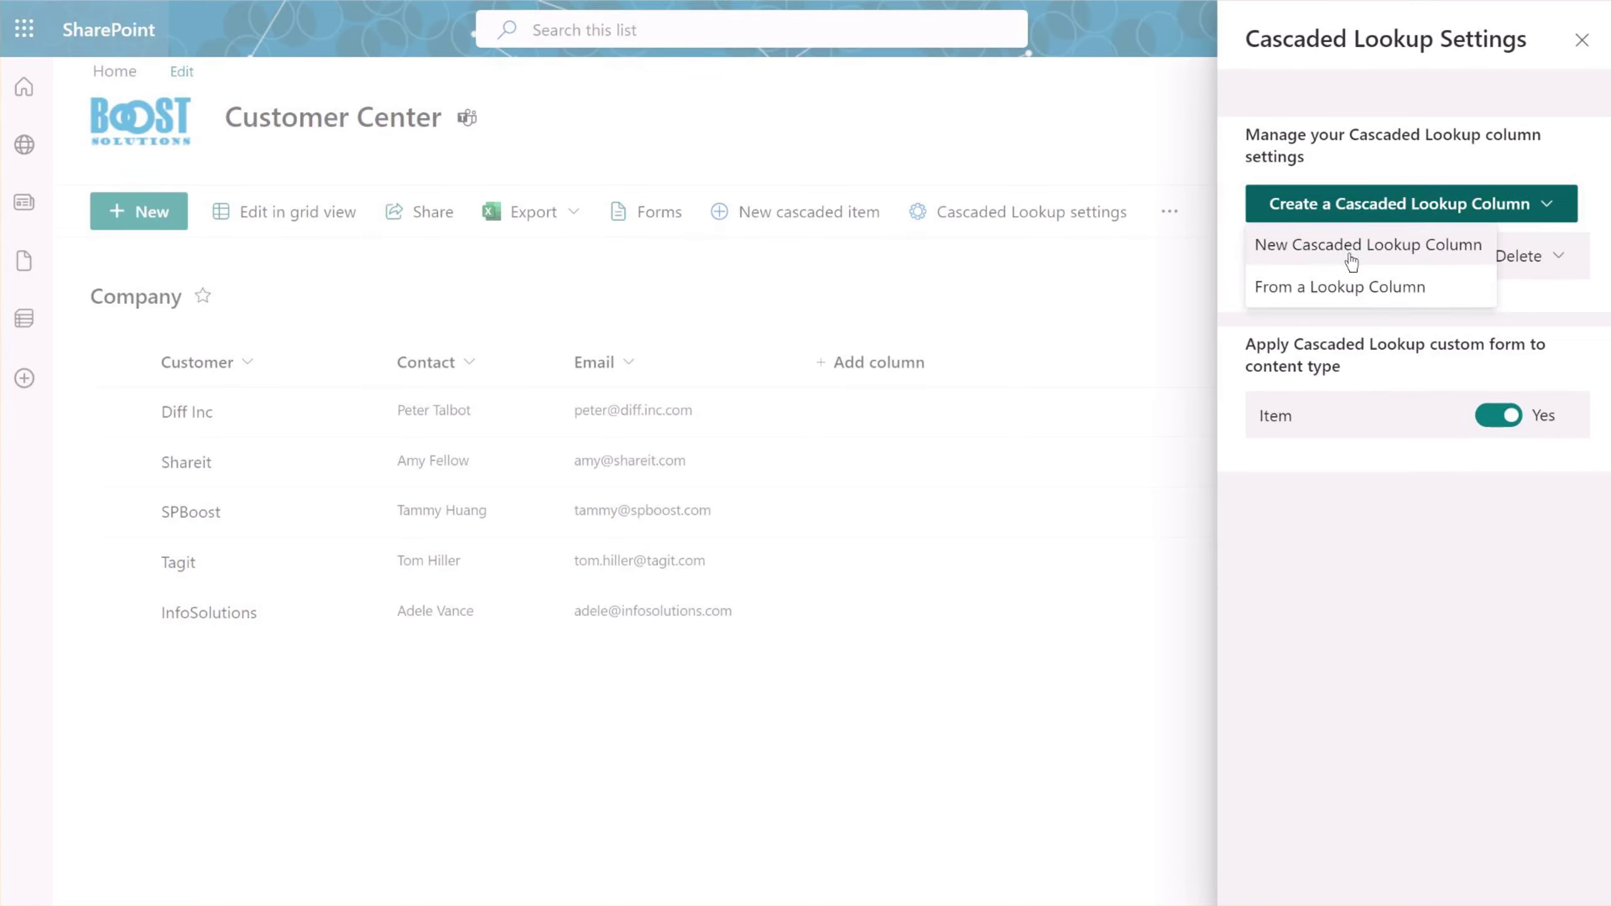
left_click(1352, 259)
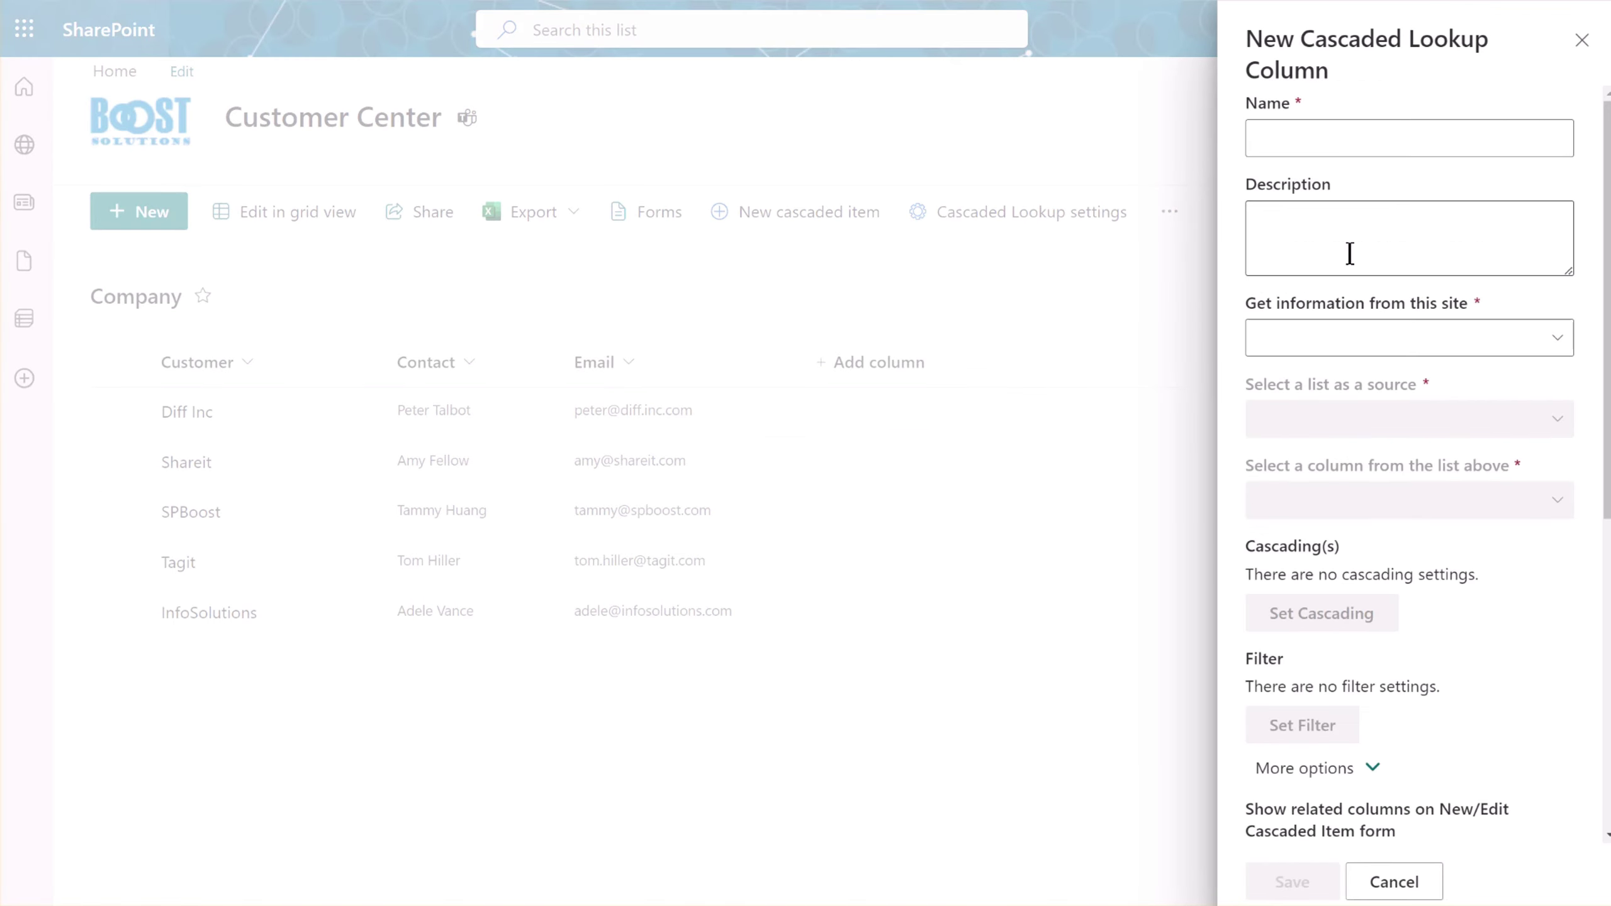
left_click(1299, 136)
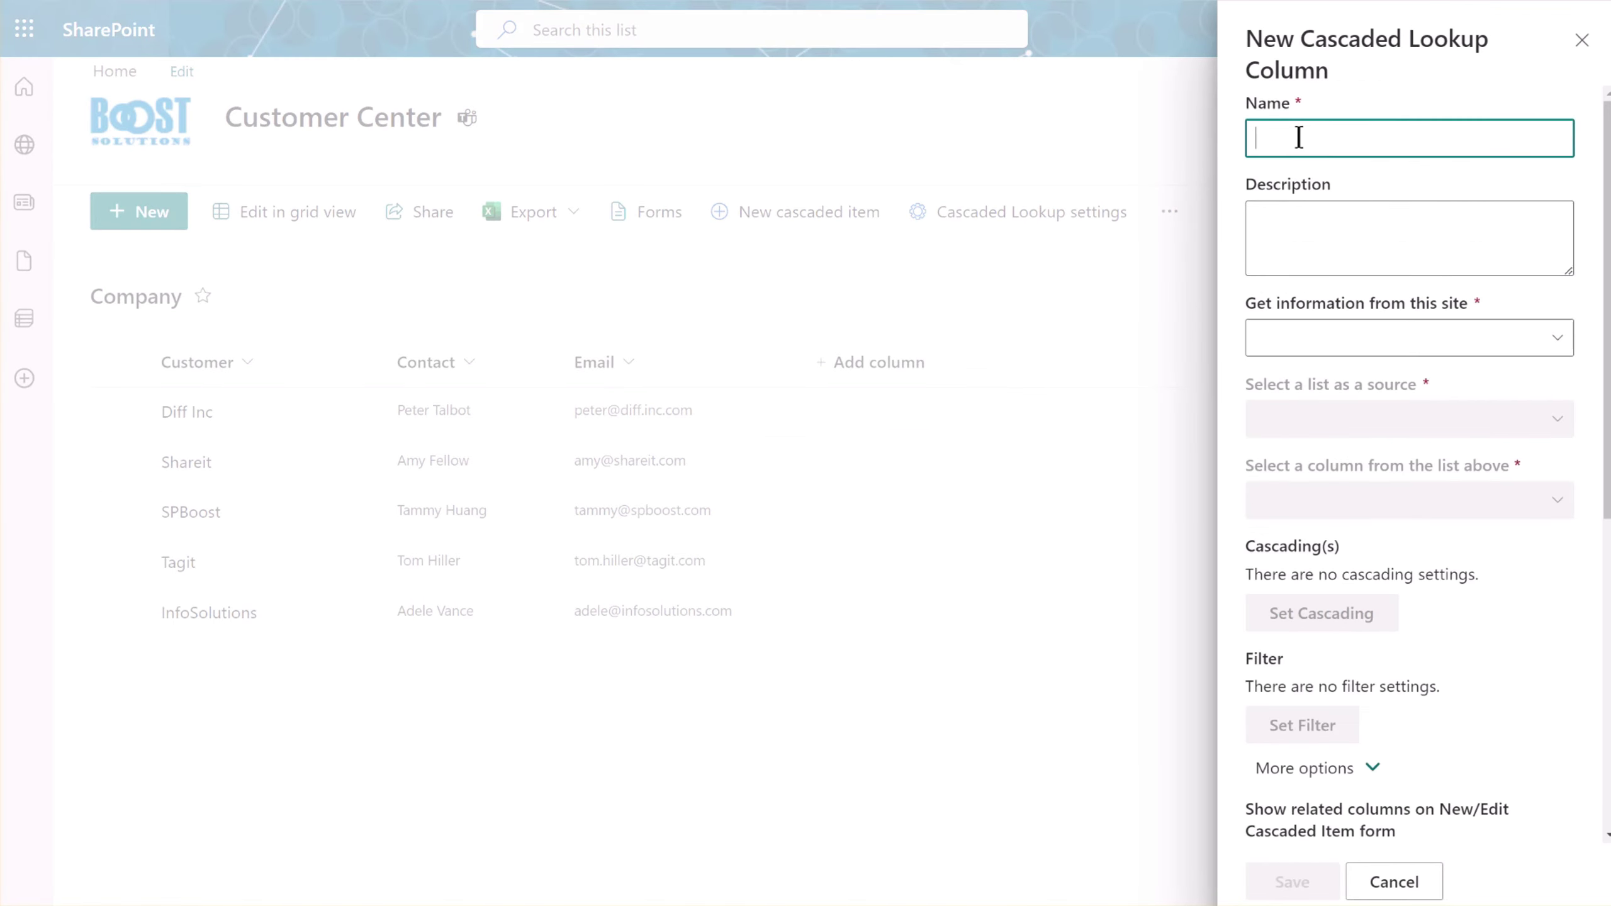
type("City")
Source the City lookup from the Customer Center site, using the City list and its City column.
left_click(1322, 346)
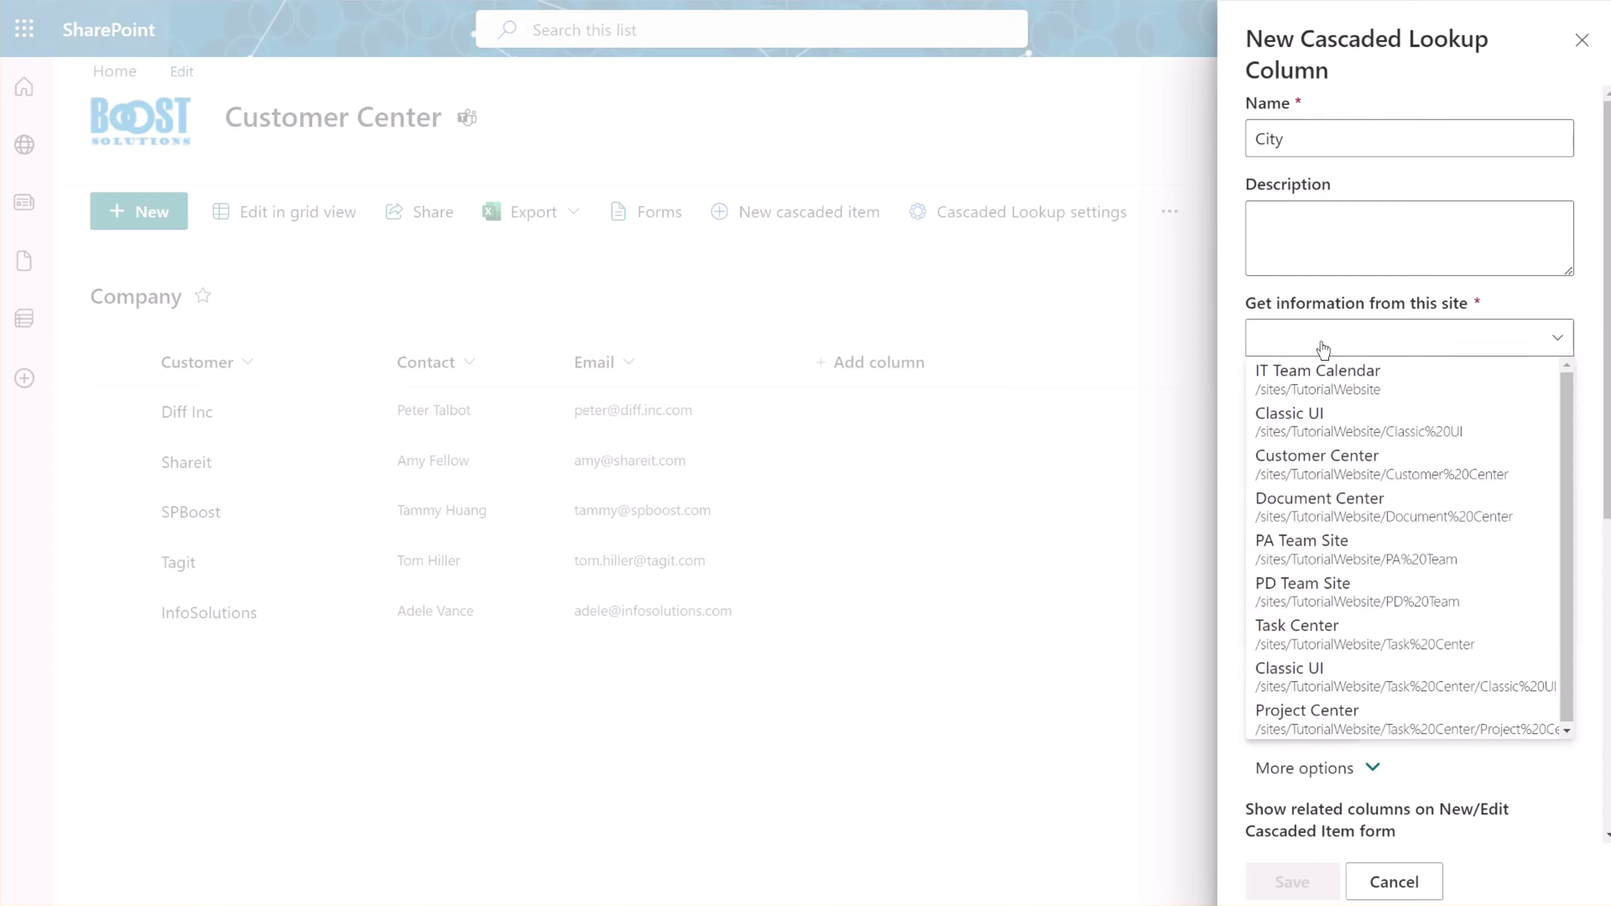
left_click(1311, 462)
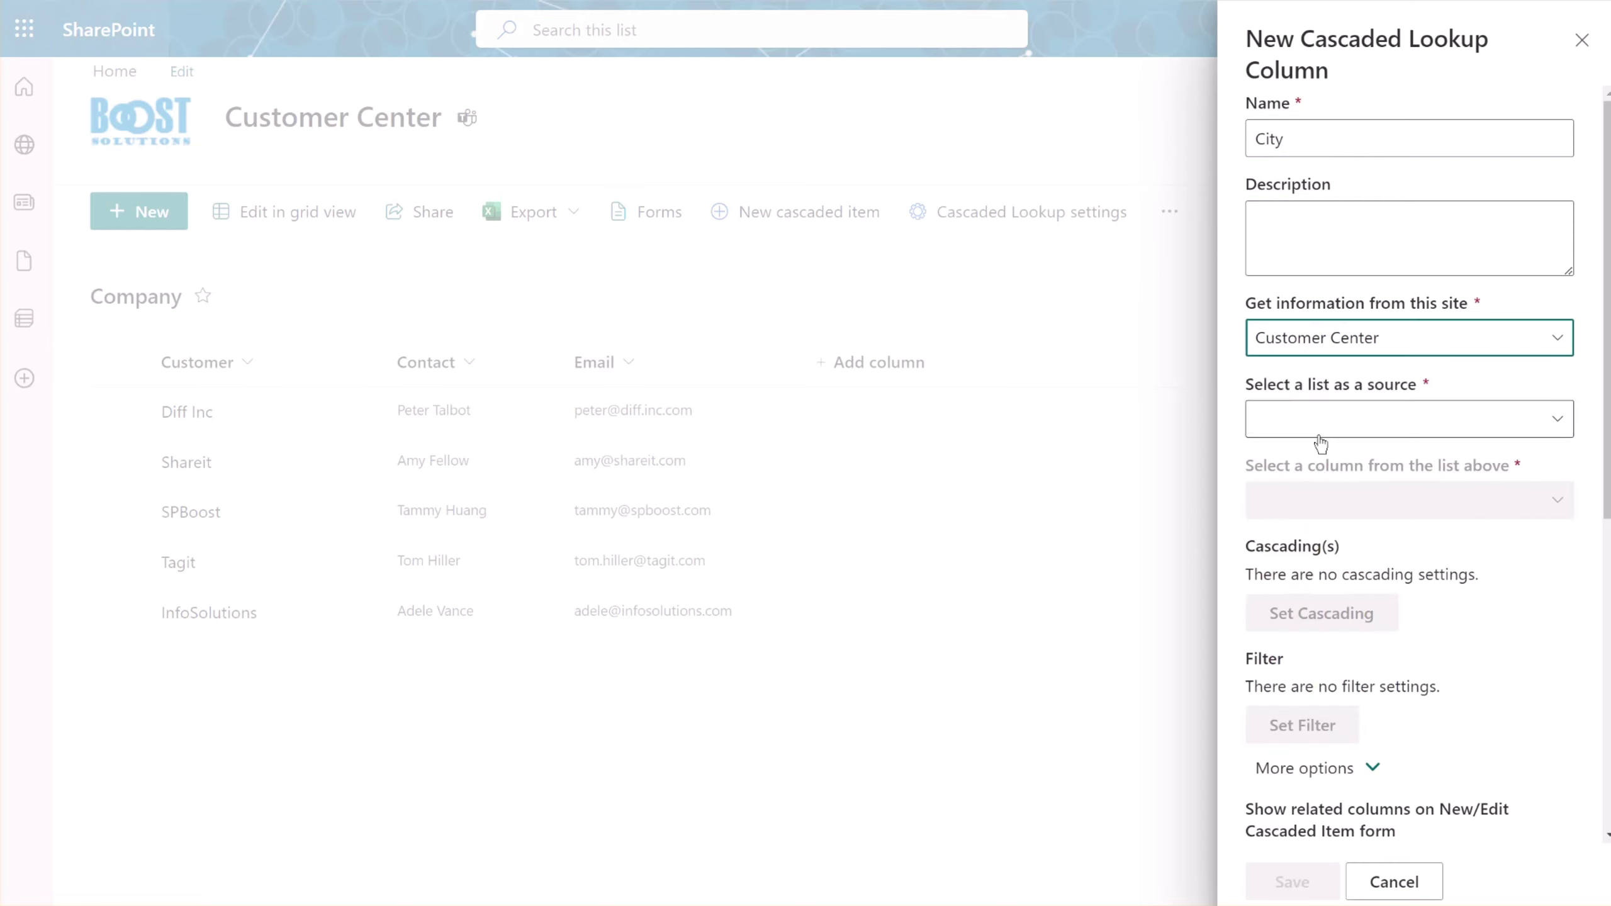
left_click(1322, 429)
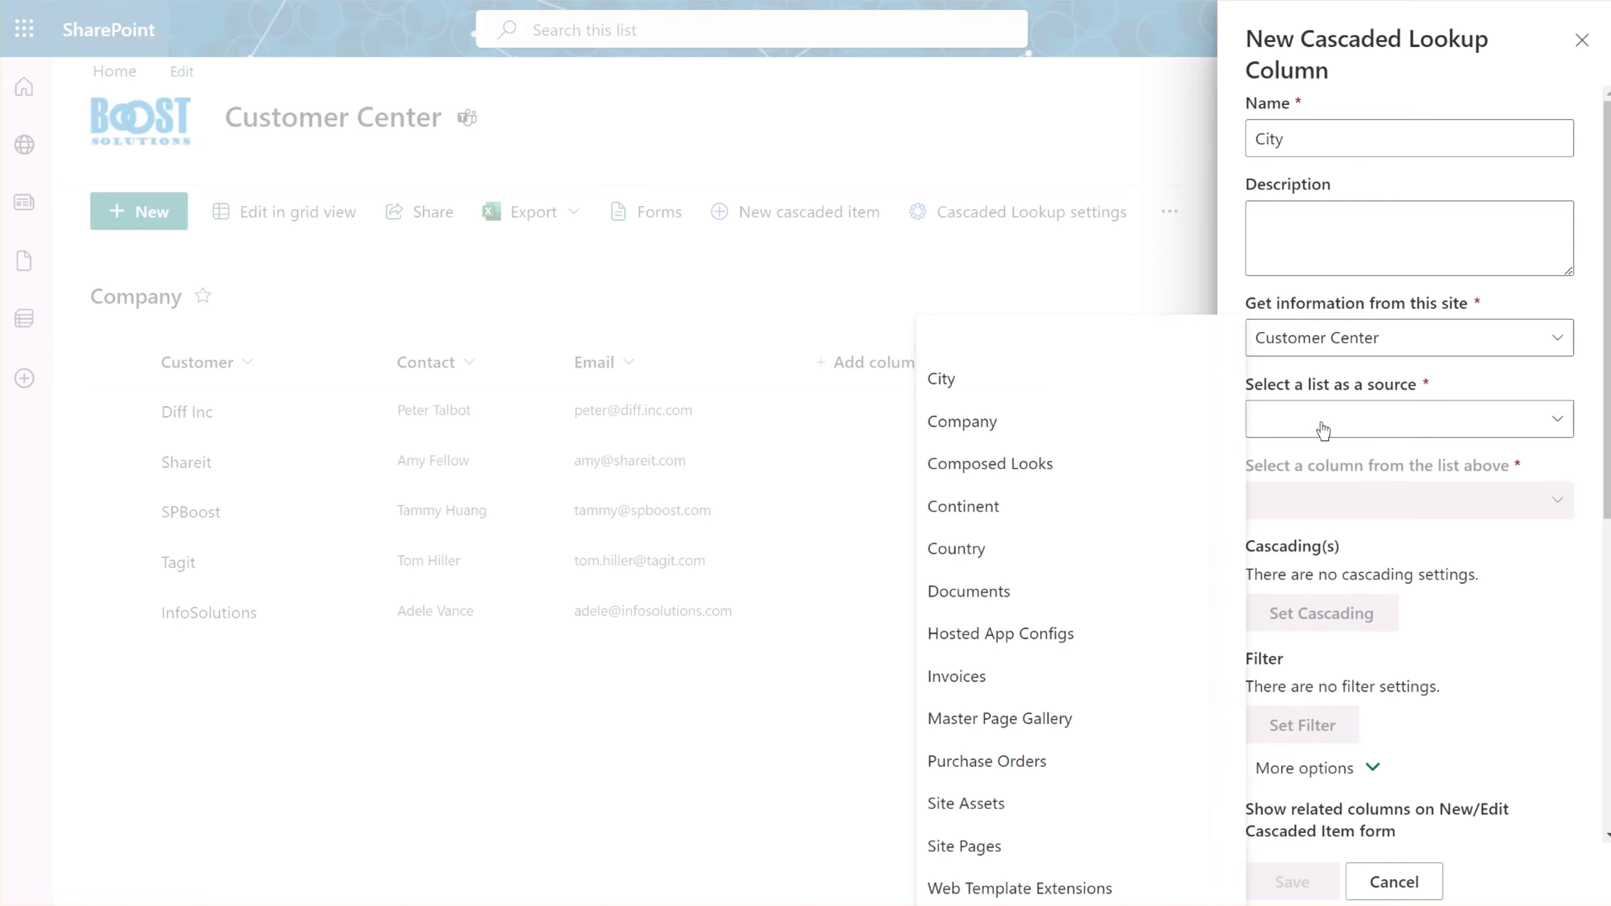
left_click(1011, 377)
left_click(1295, 503)
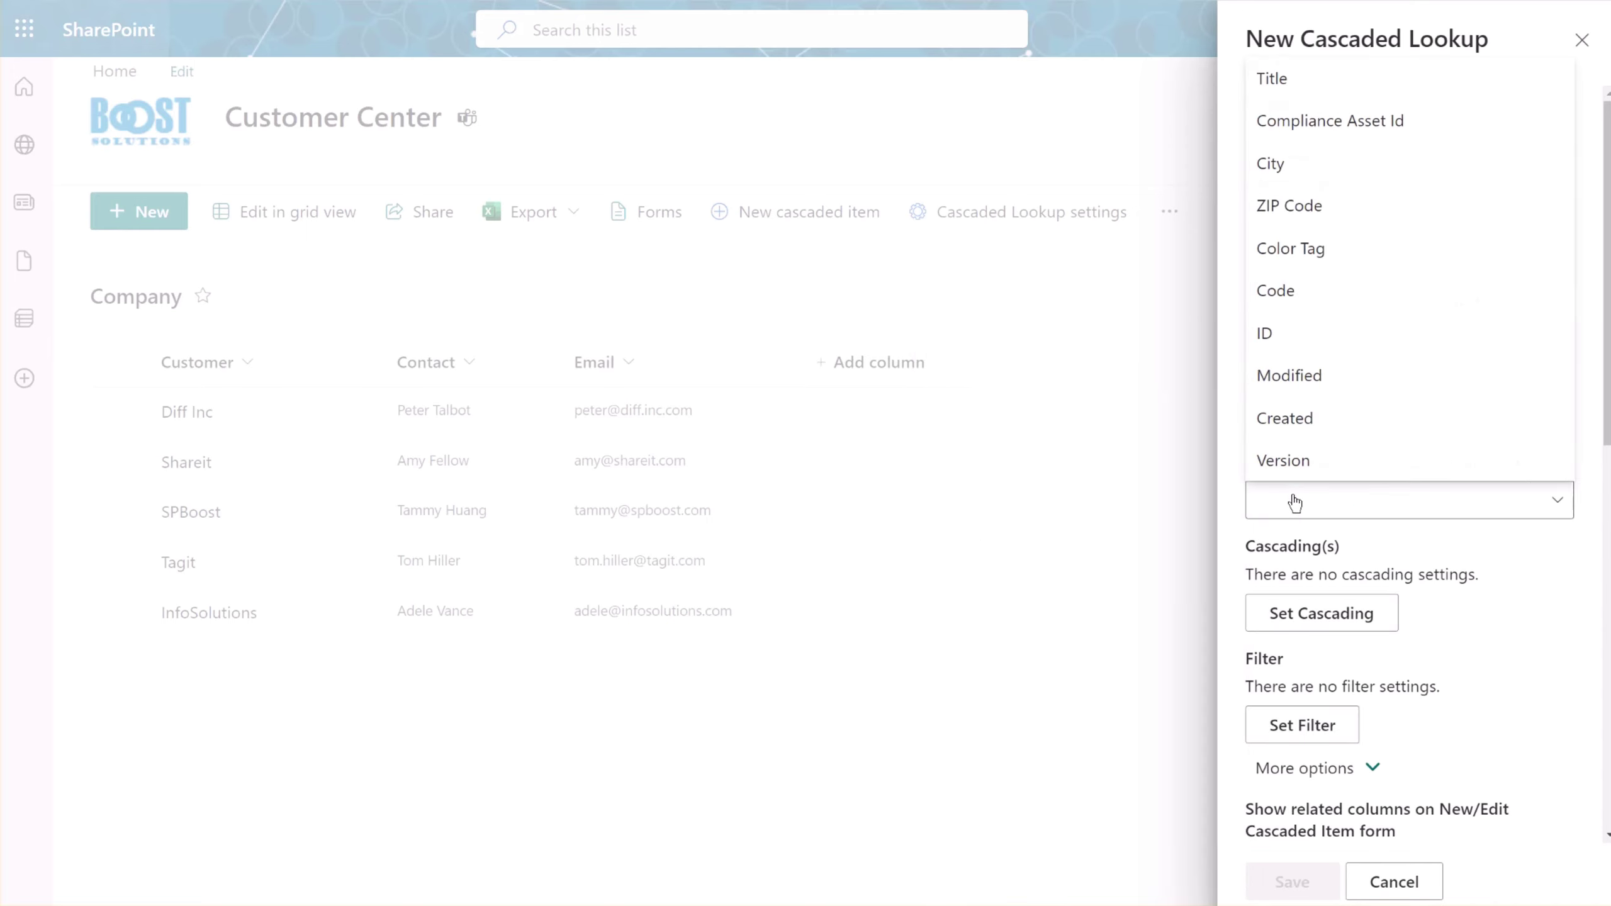
left_click(1330, 166)
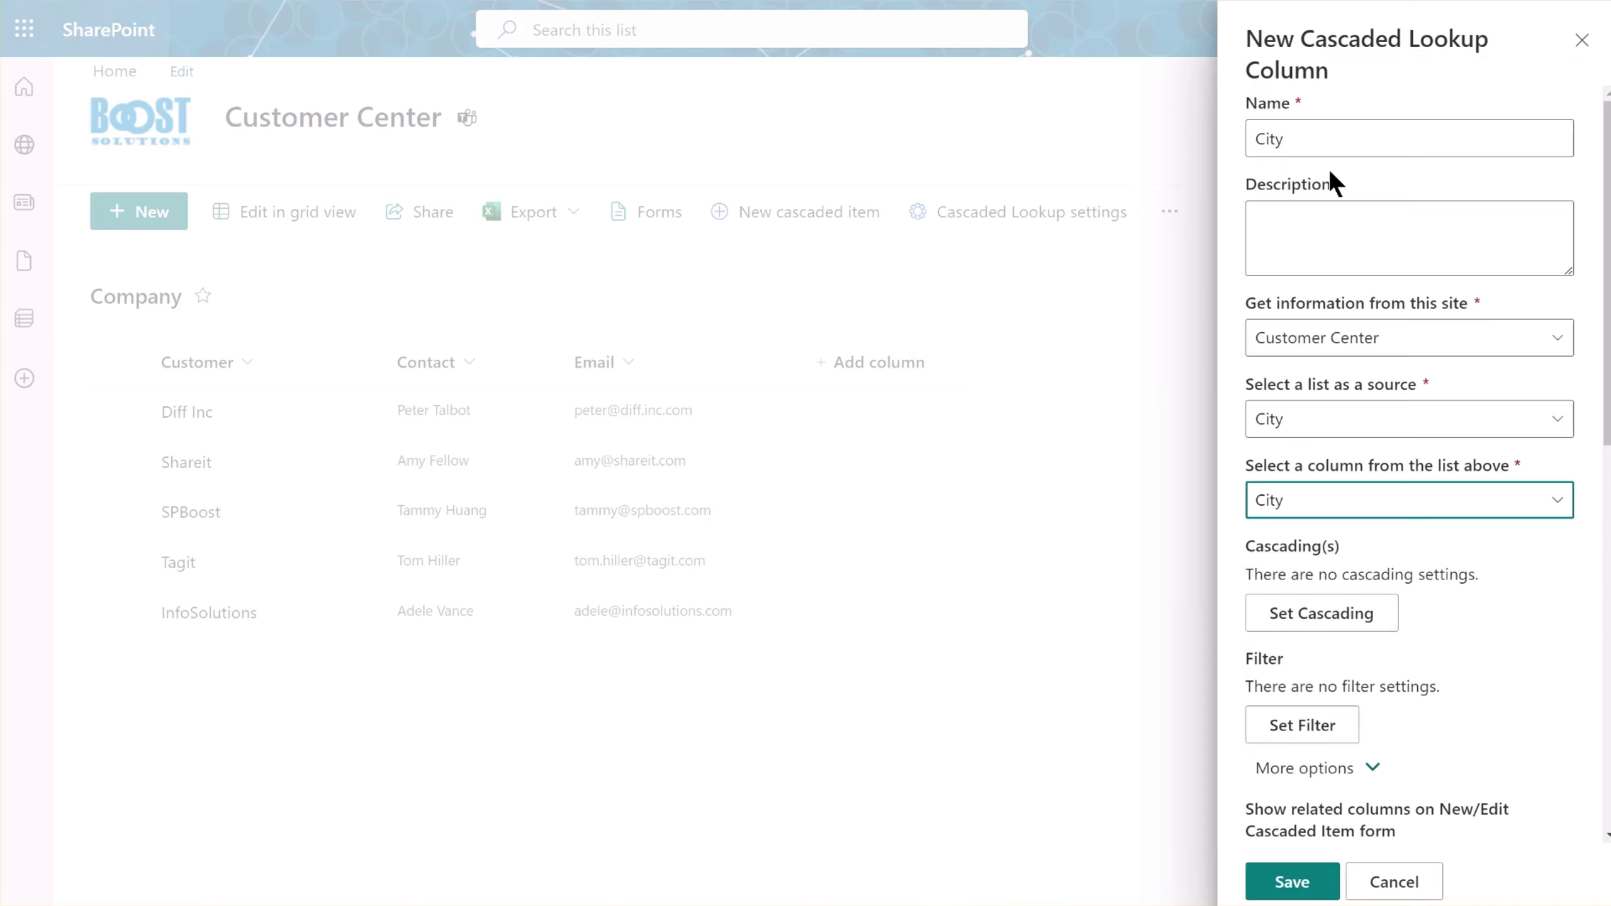
Cascade City from the parent column Country, filtered by Country in the source list, then save the column and close the settings.
left_click(1310, 613)
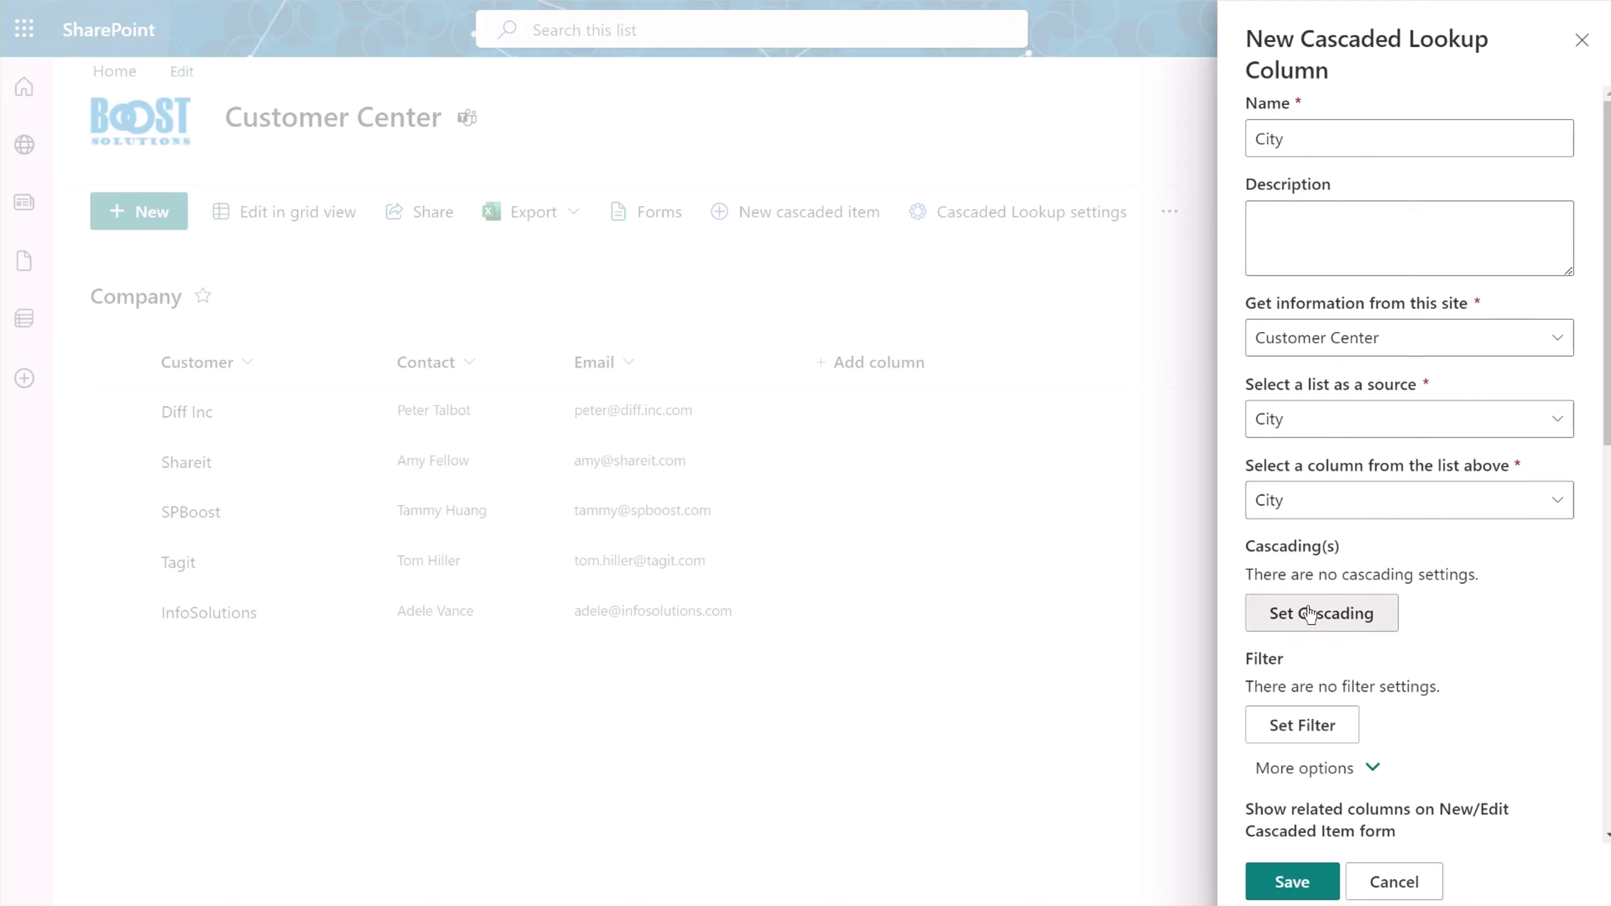
left_click(1268, 93)
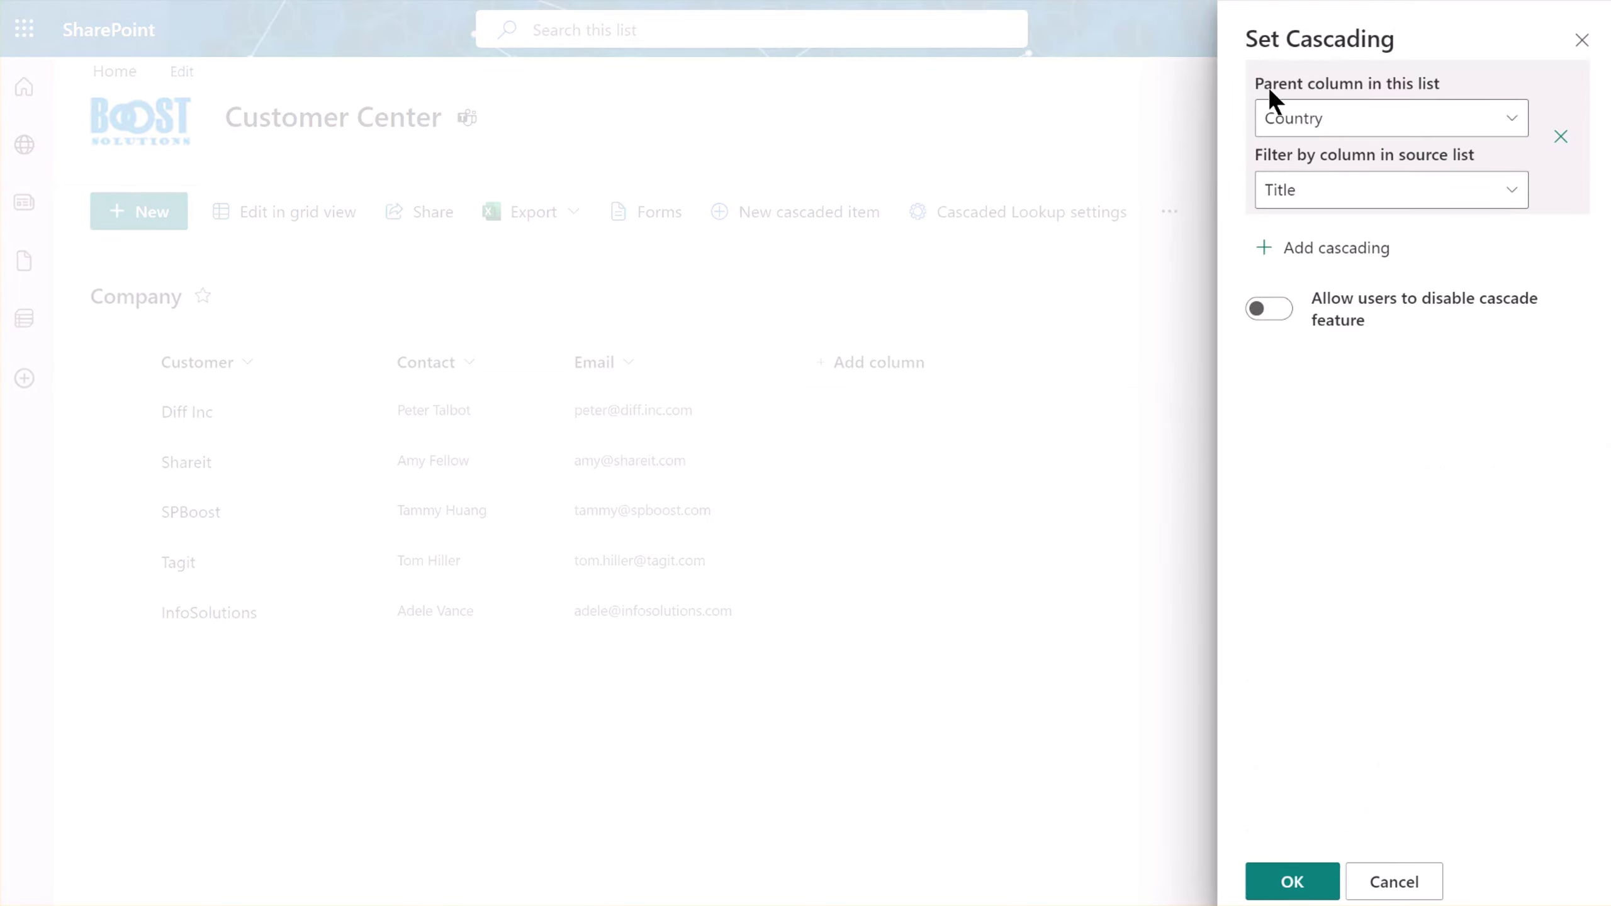
left_click(1291, 190)
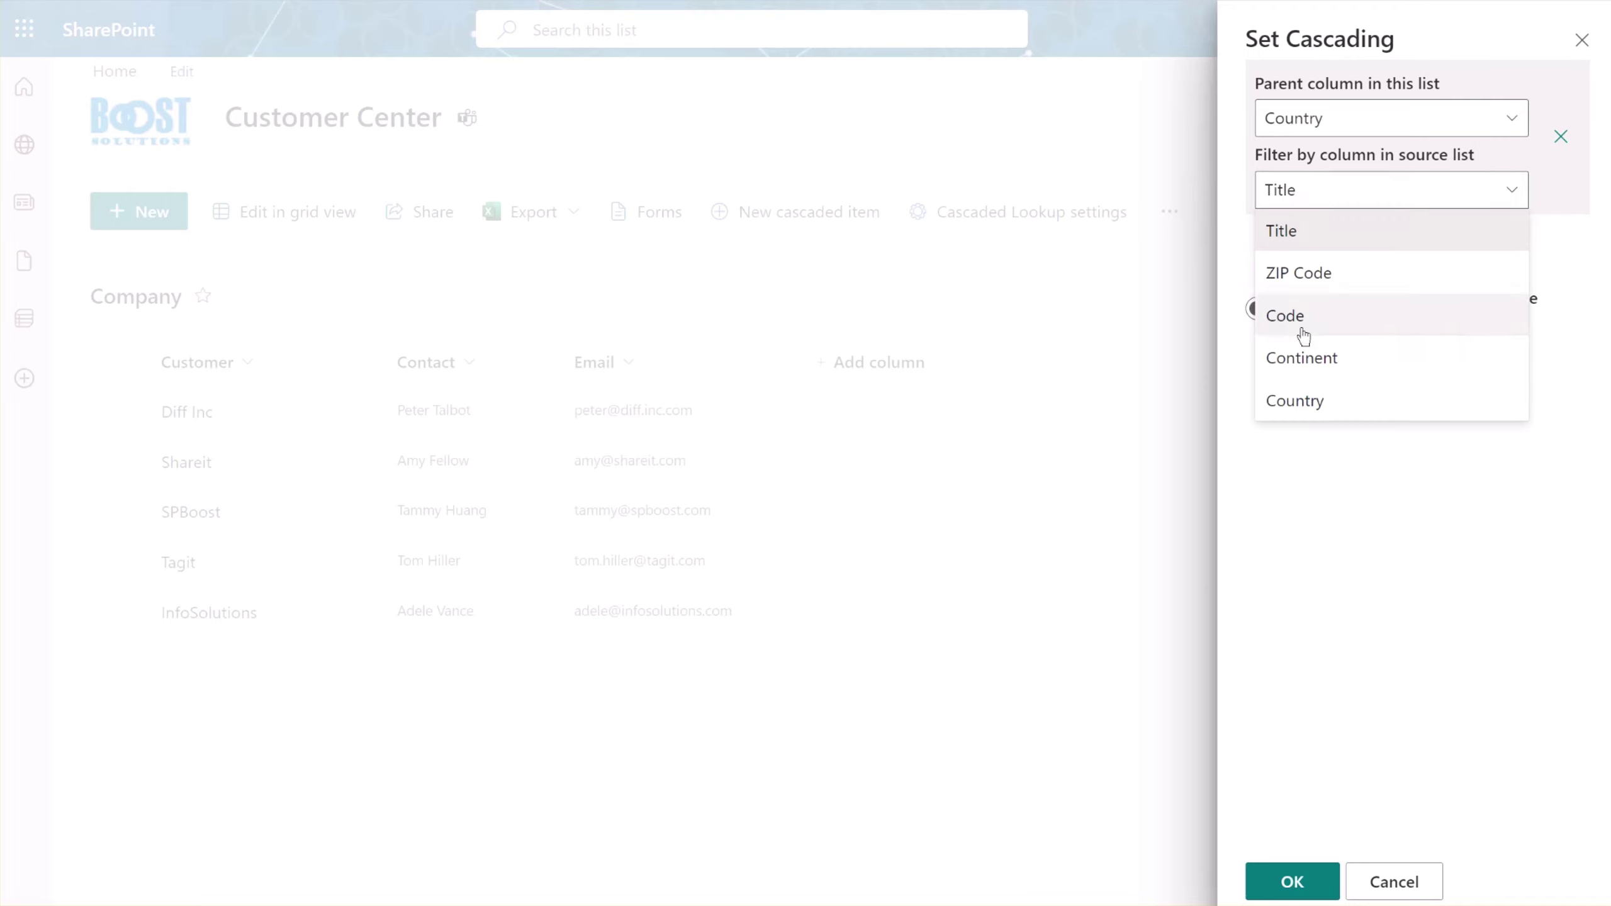
left_click(1297, 400)
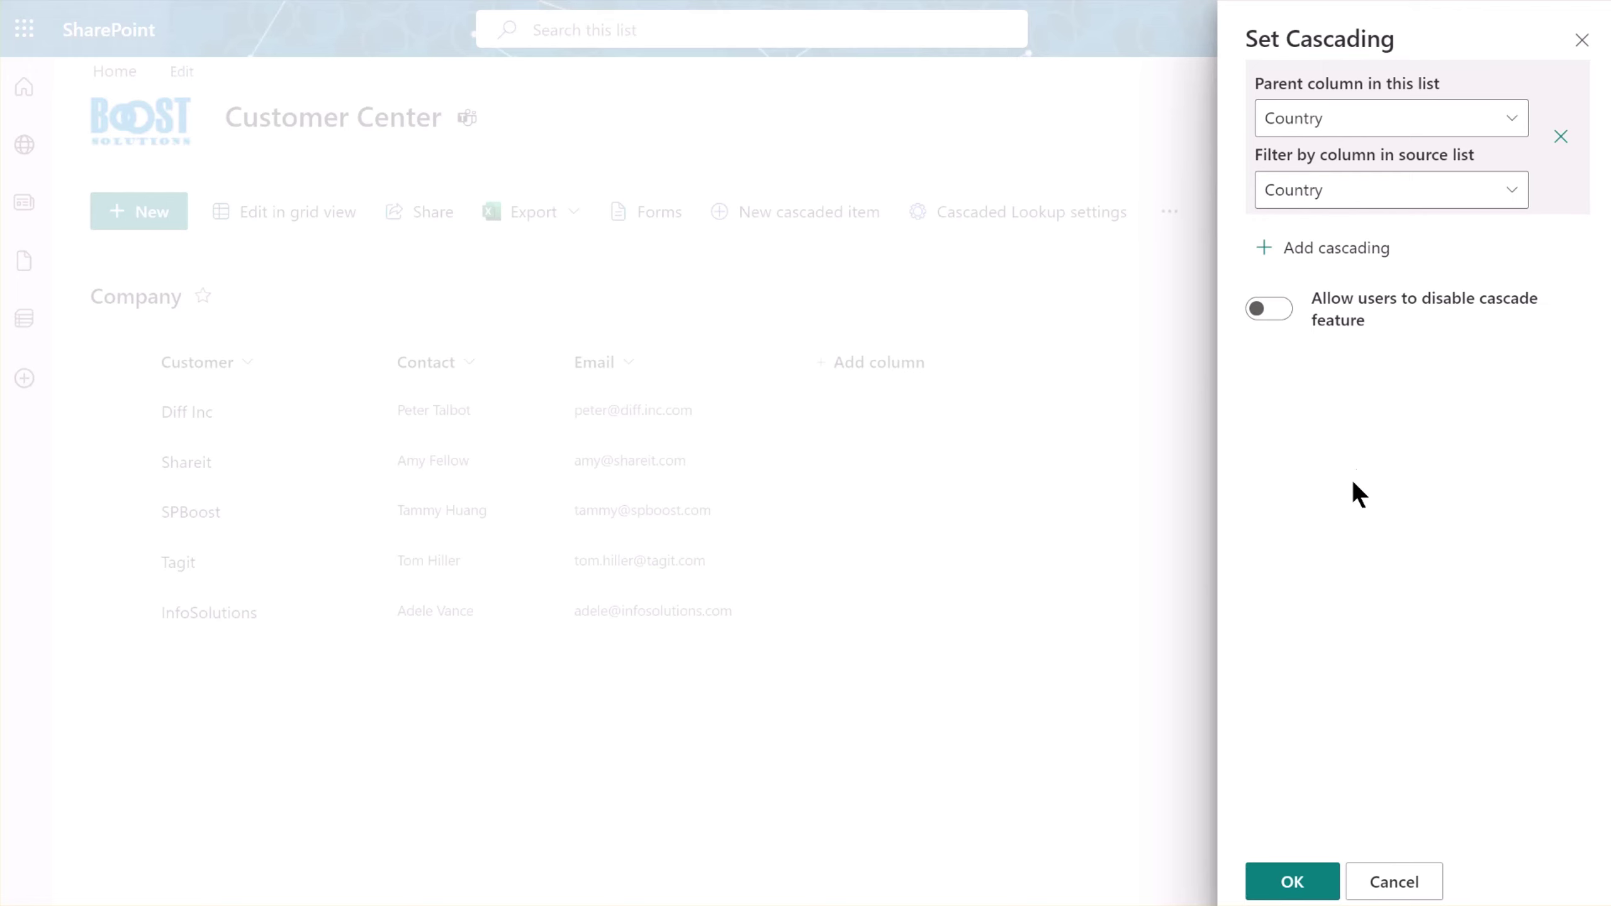
left_click(1292, 882)
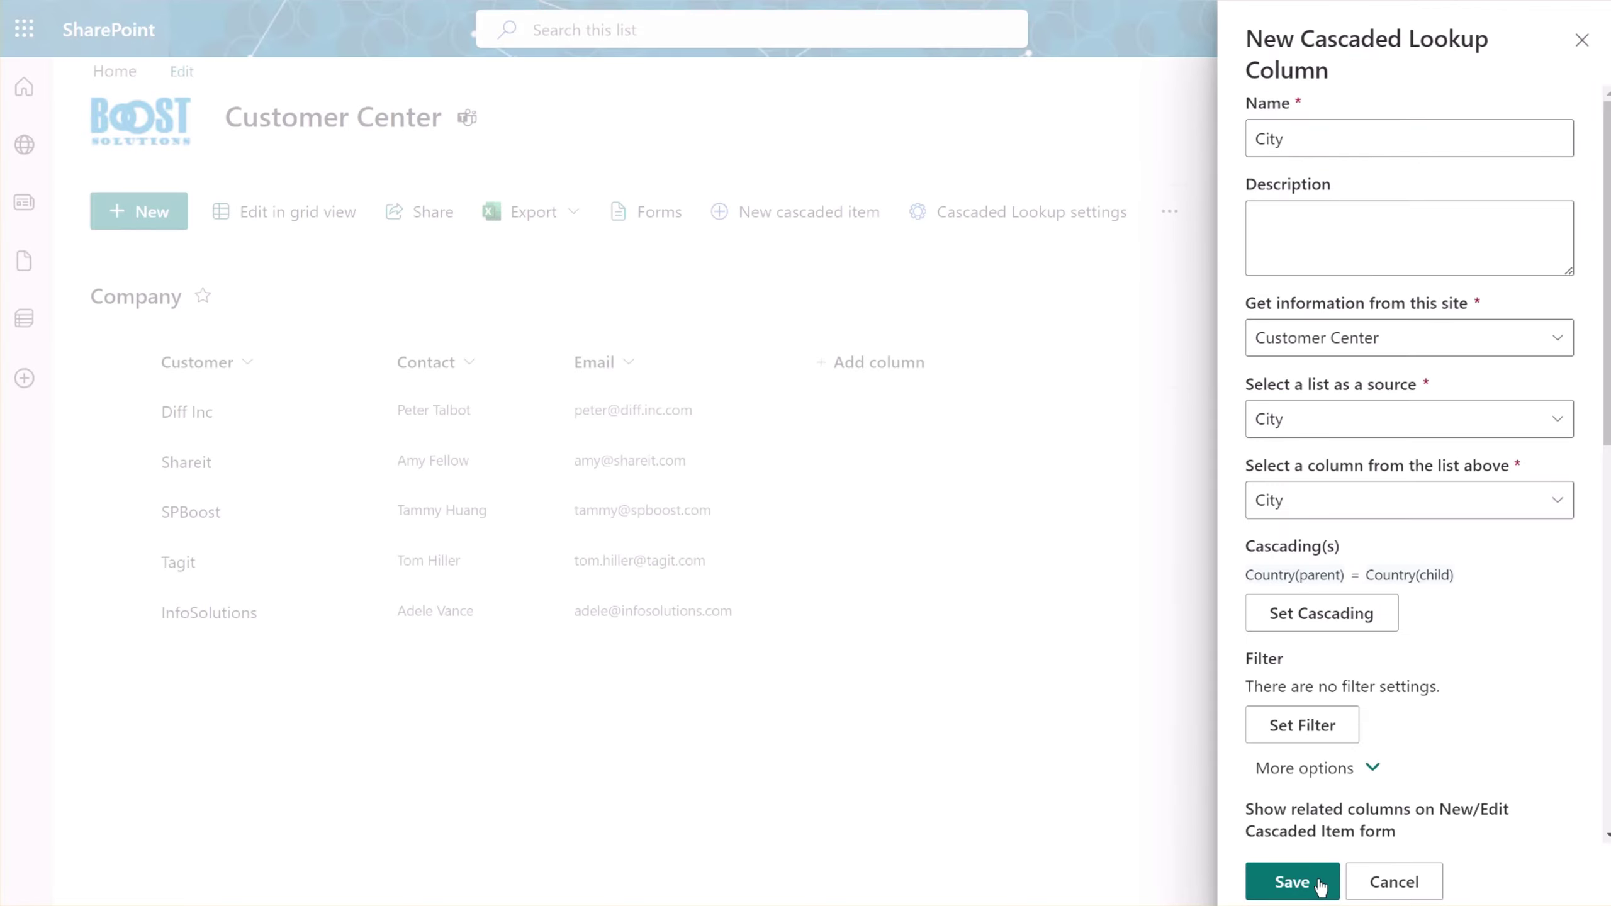
left_click(1292, 881)
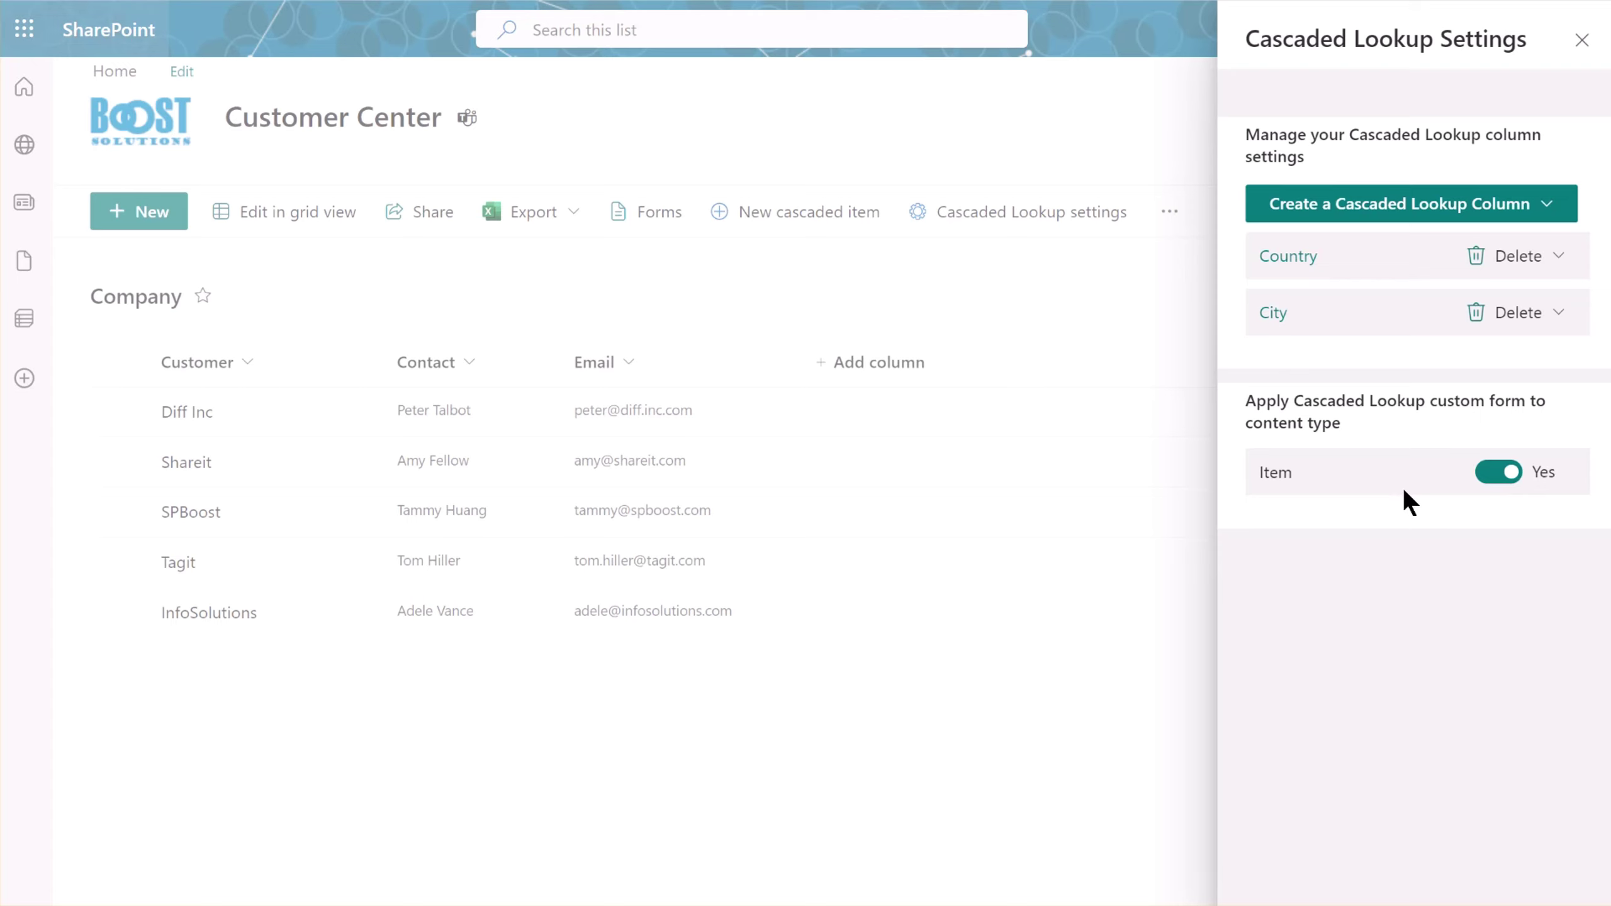
left_click(1580, 43)
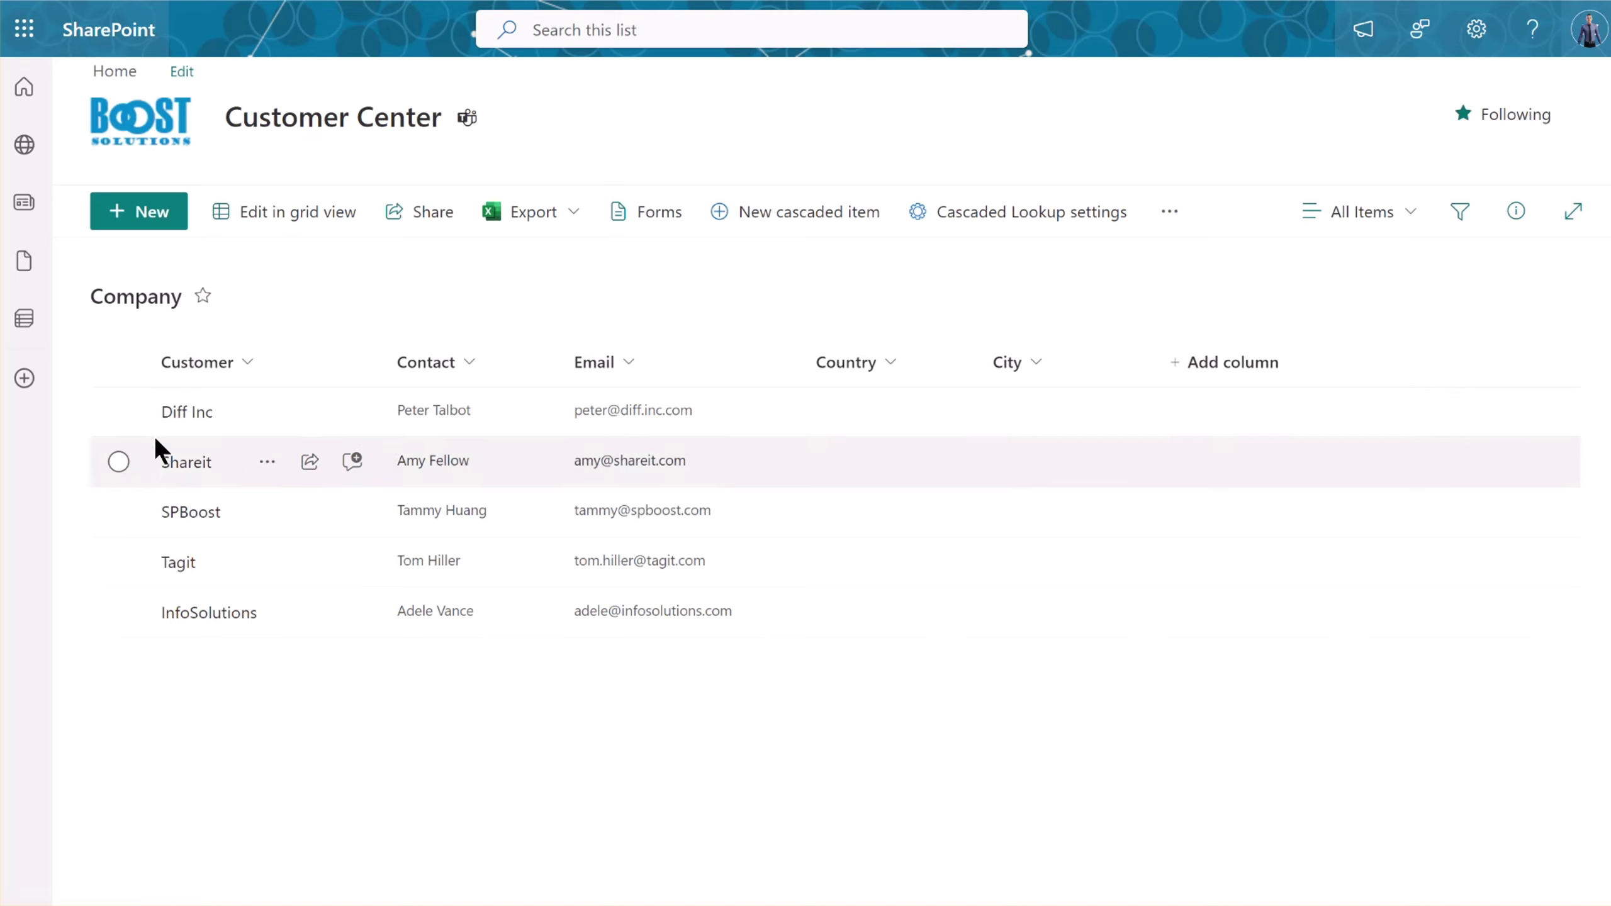
Edit the Diff Inc item, setting Continent to Europe, Country to Germany and City to Berlin, and save it.
left_click(118, 411)
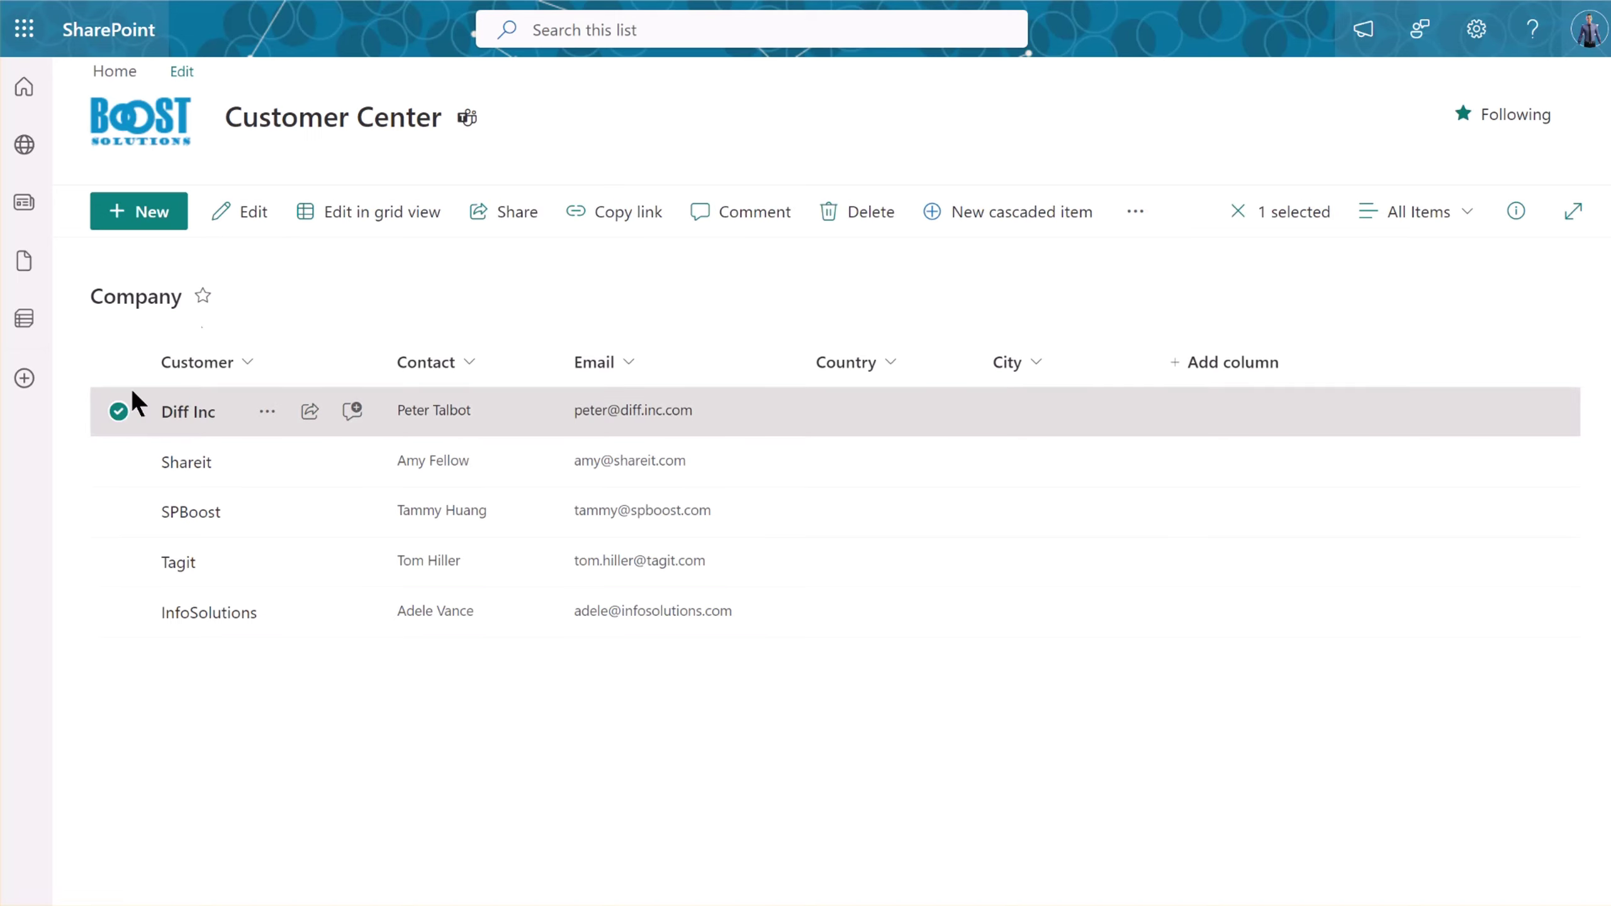
left_click(245, 219)
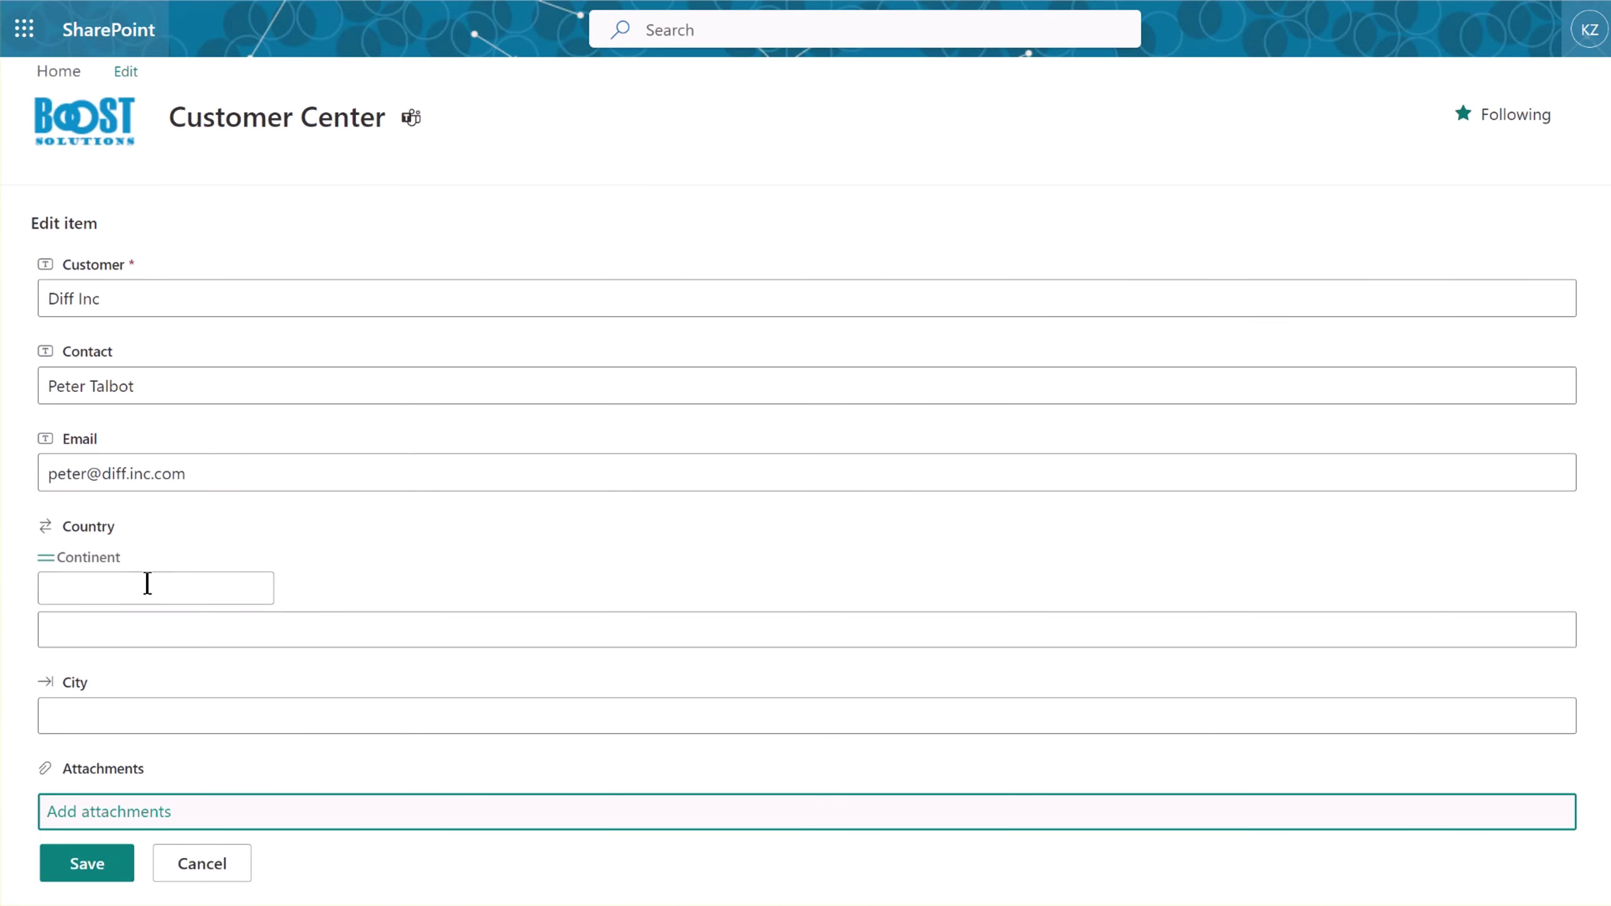
left_click(148, 583)
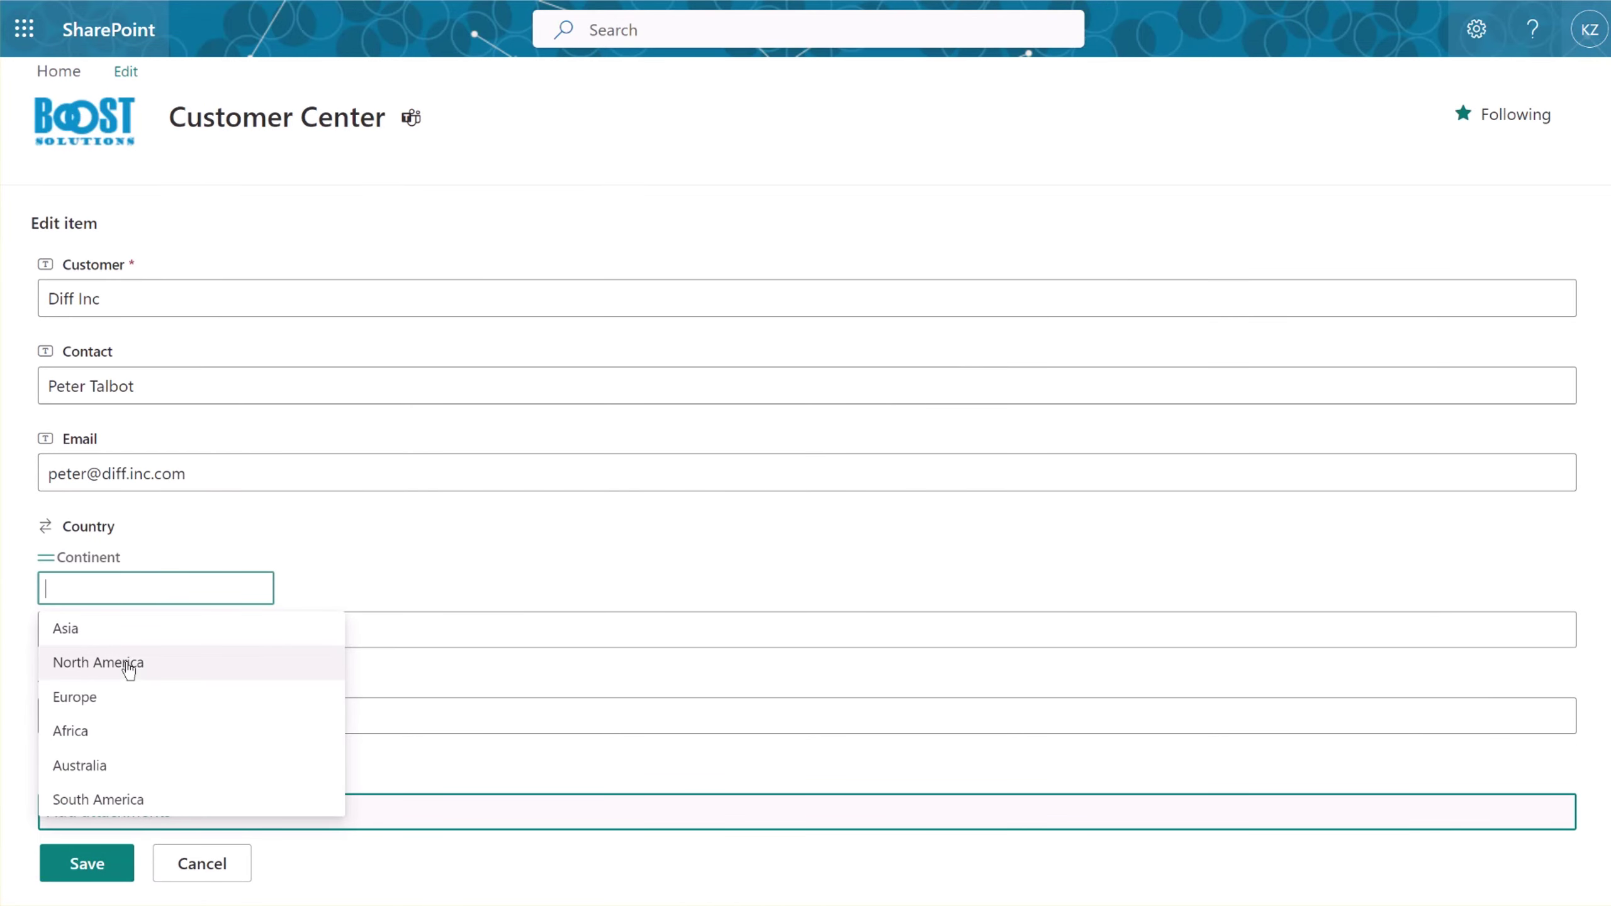
left_click(122, 709)
left_click(150, 630)
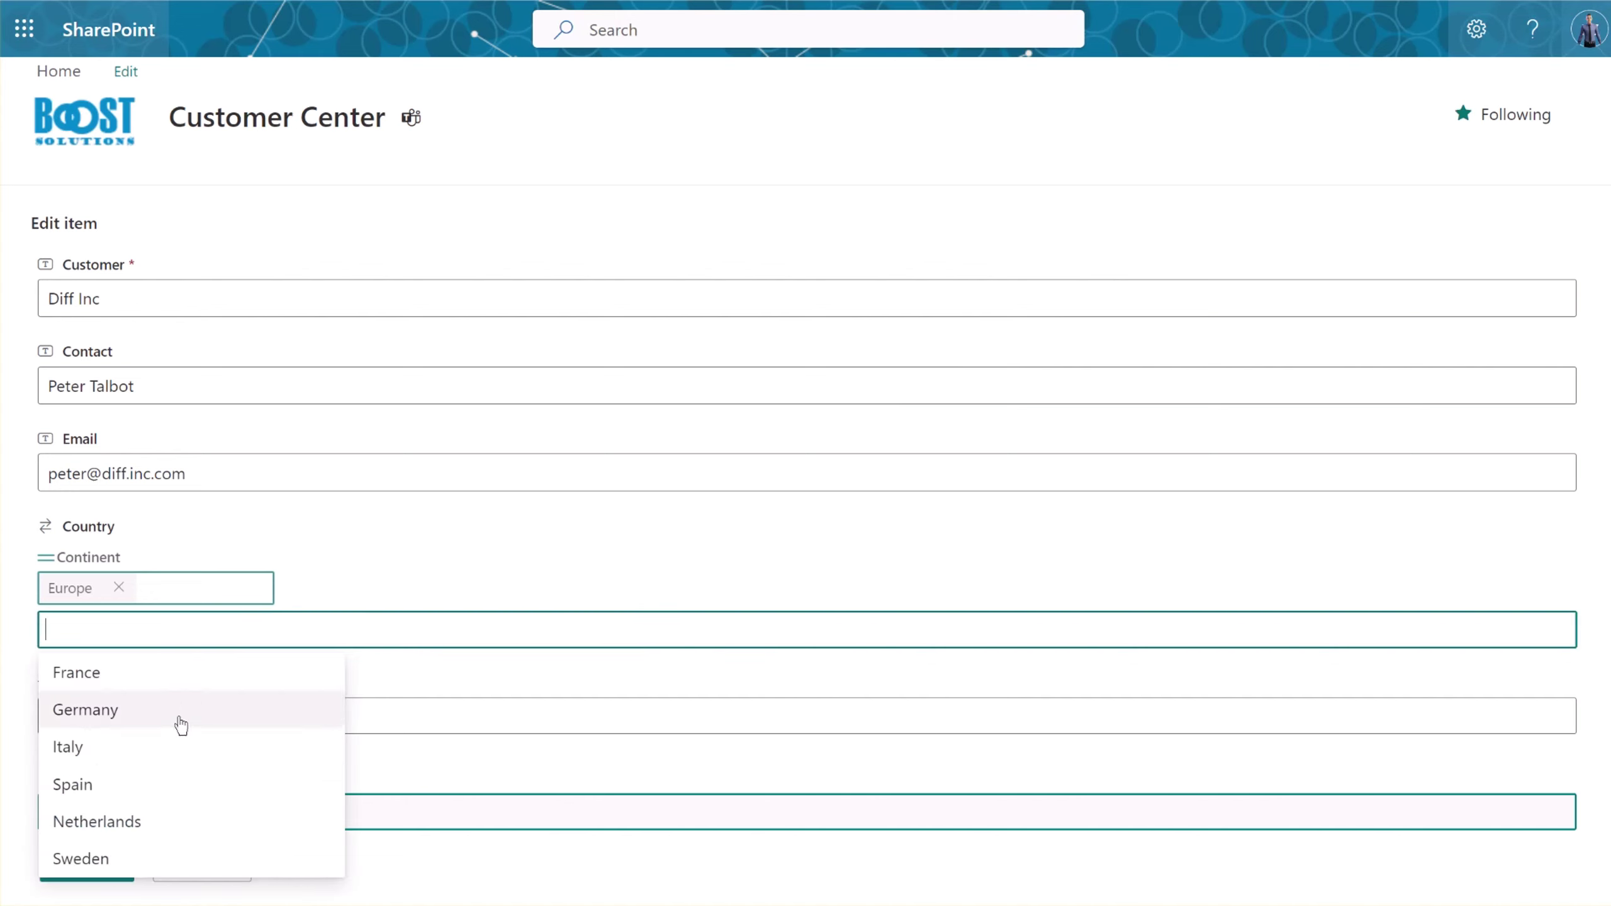
left_click(180, 724)
left_click(179, 723)
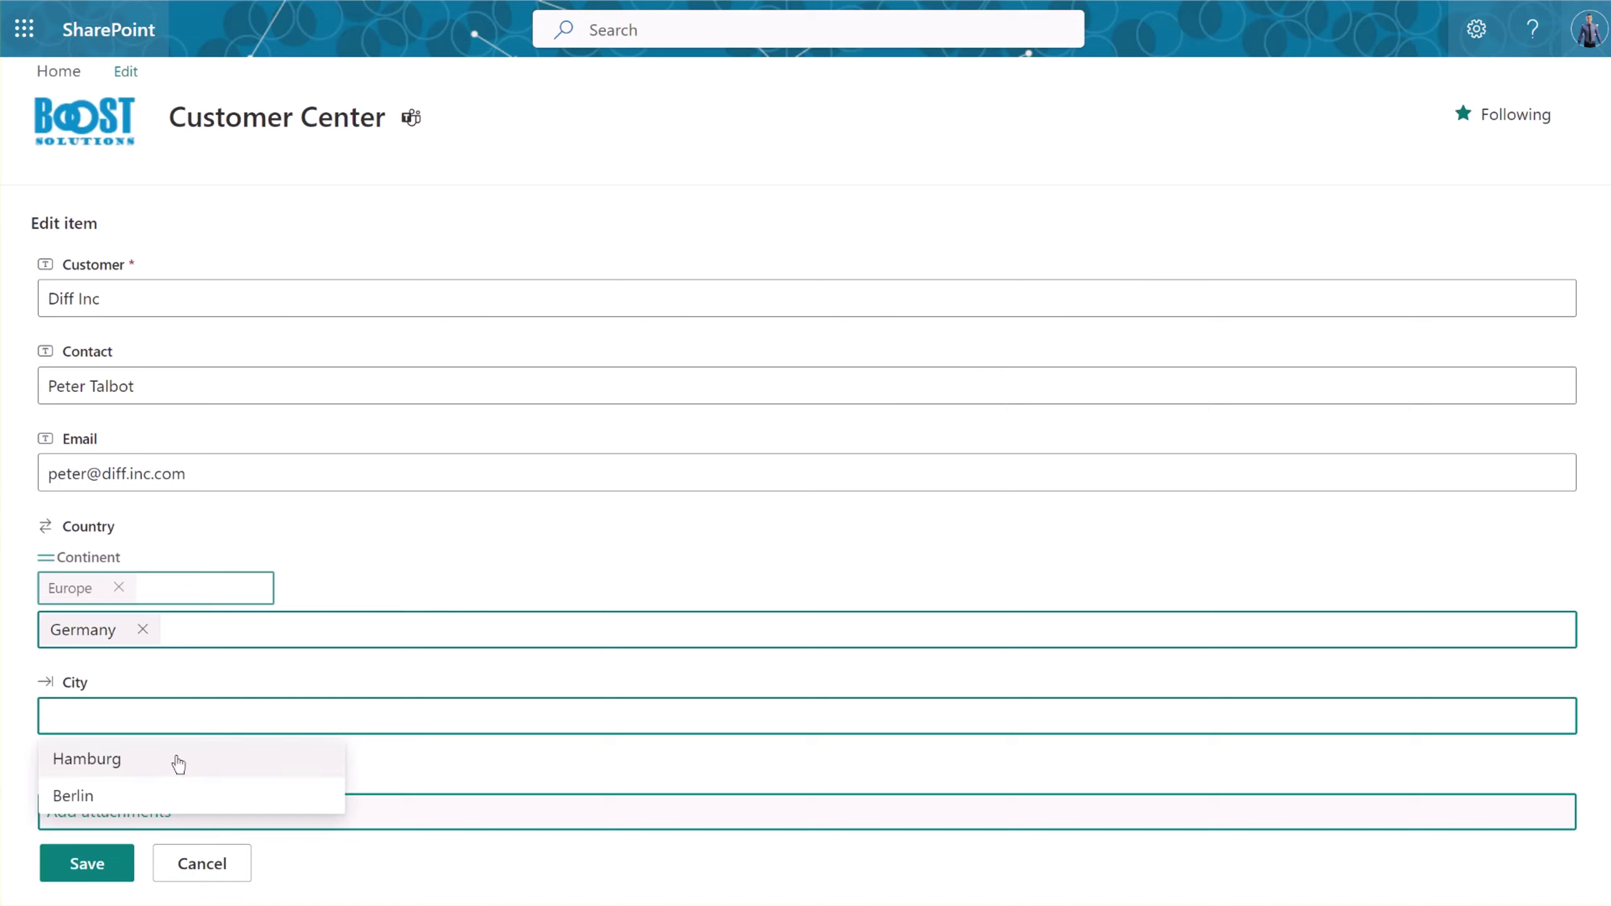
left_click(173, 801)
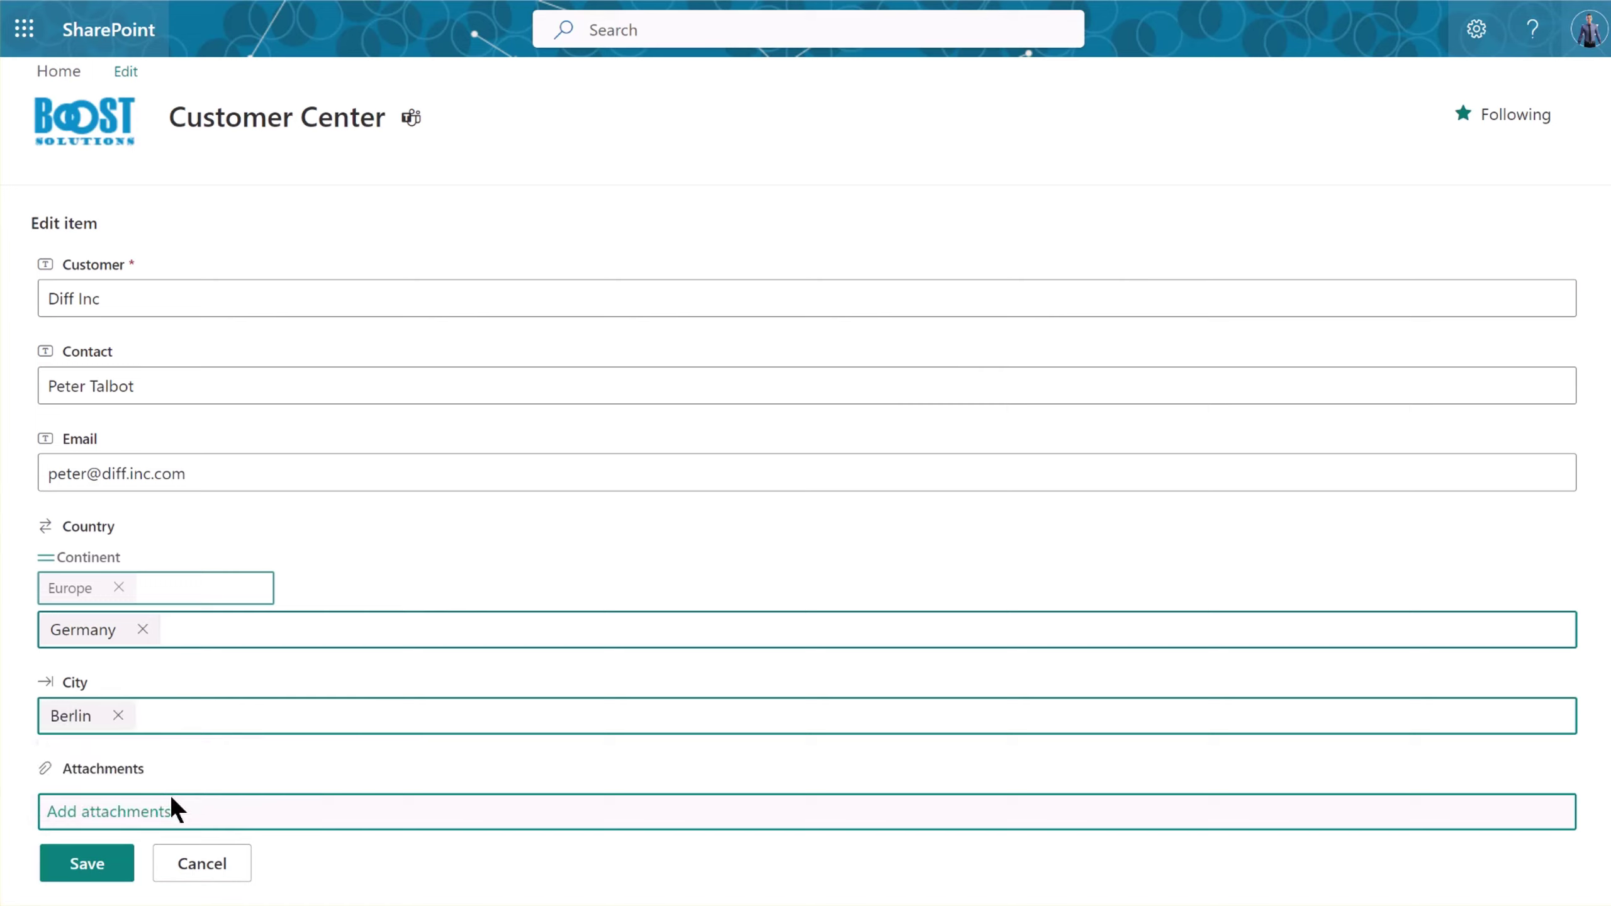
left_click(93, 863)
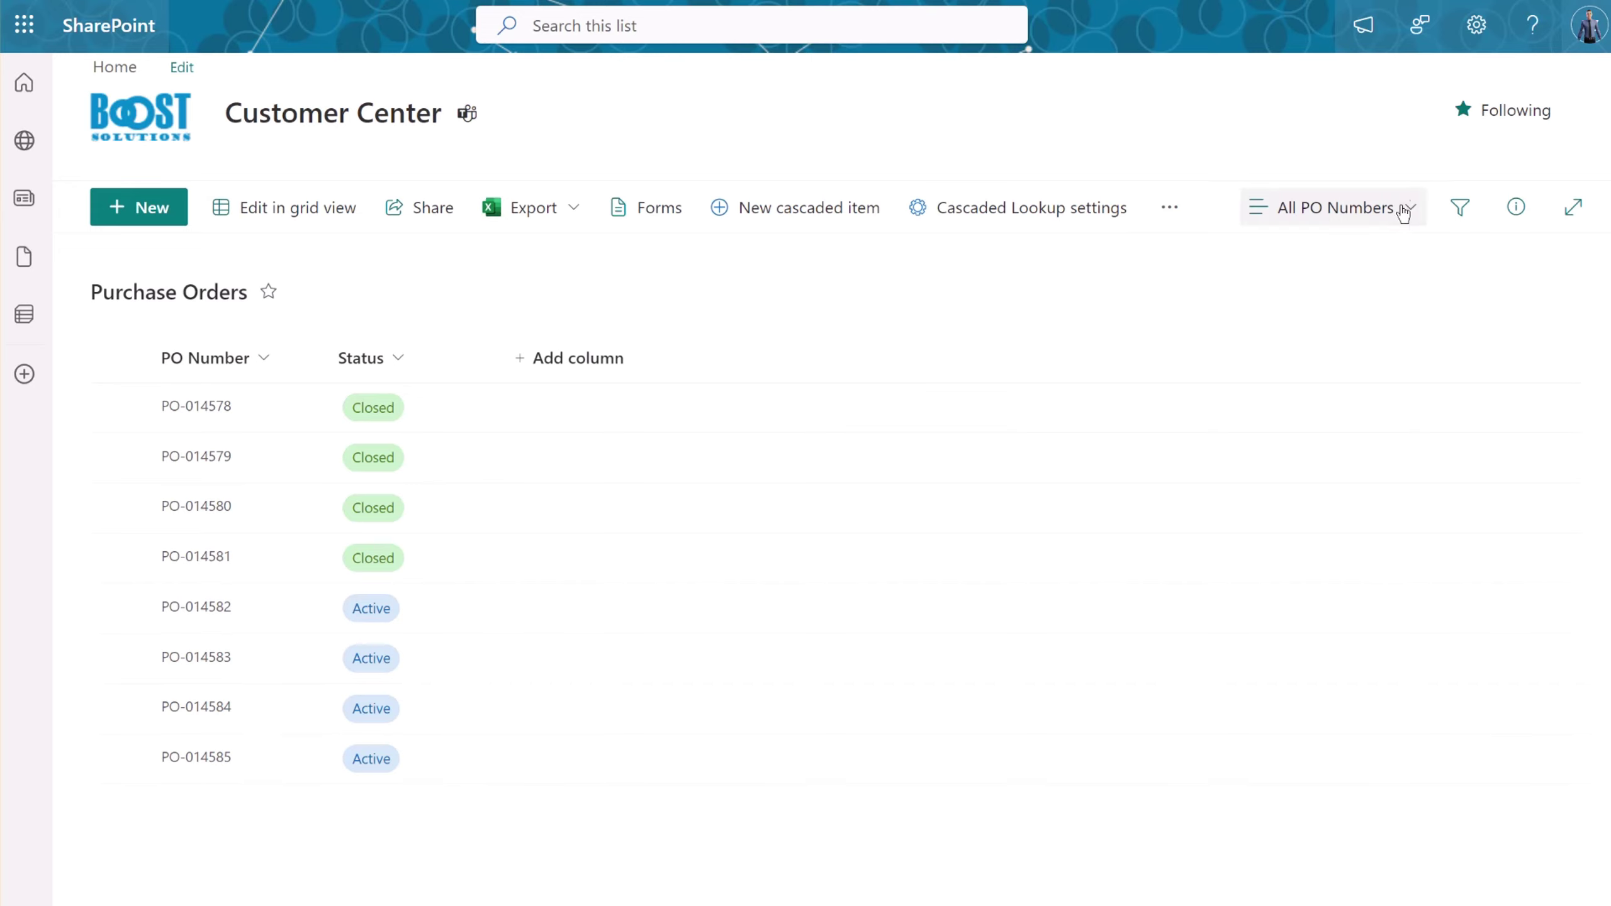
Show the Purchase Orders list in the Active PO view, followed by the Closed PO view.
left_click(1403, 214)
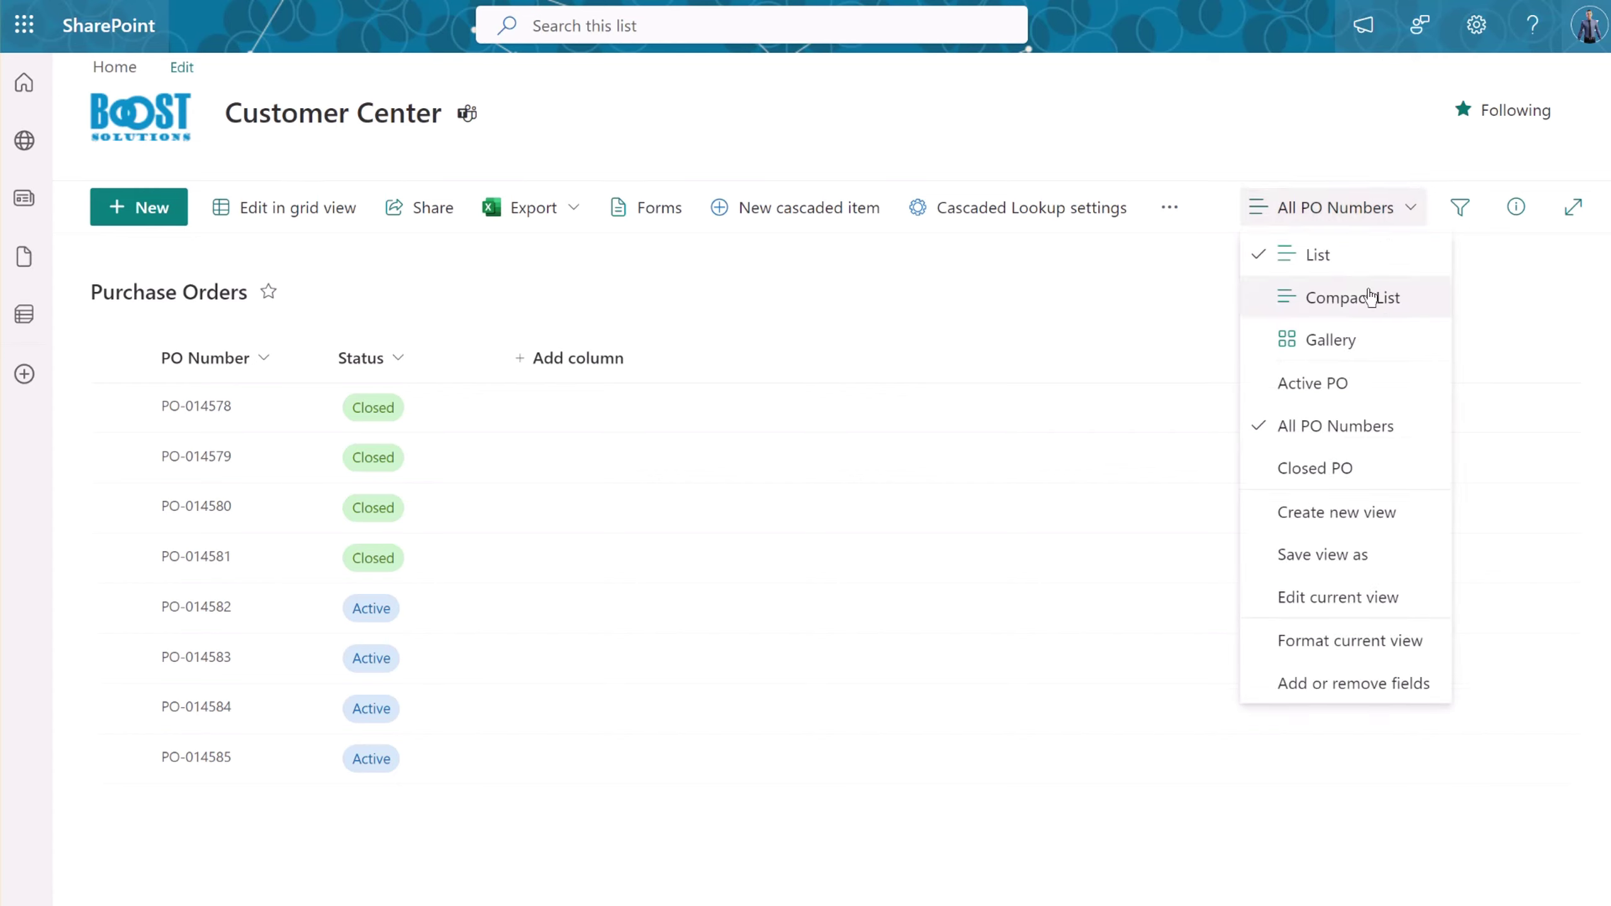
left_click(1354, 397)
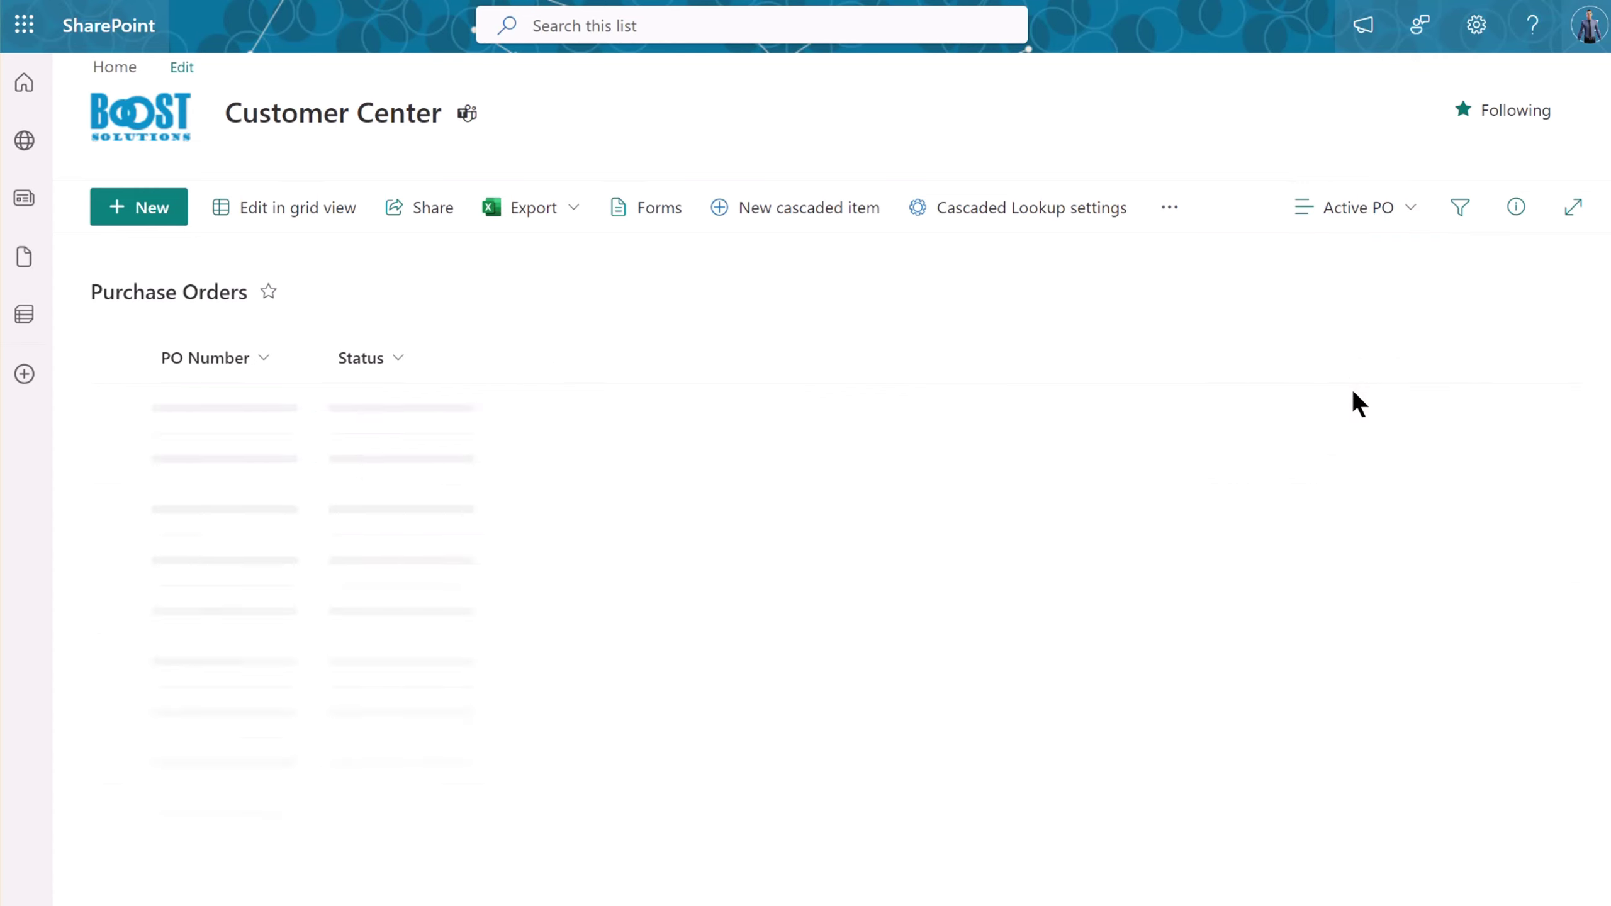
left_click(1392, 216)
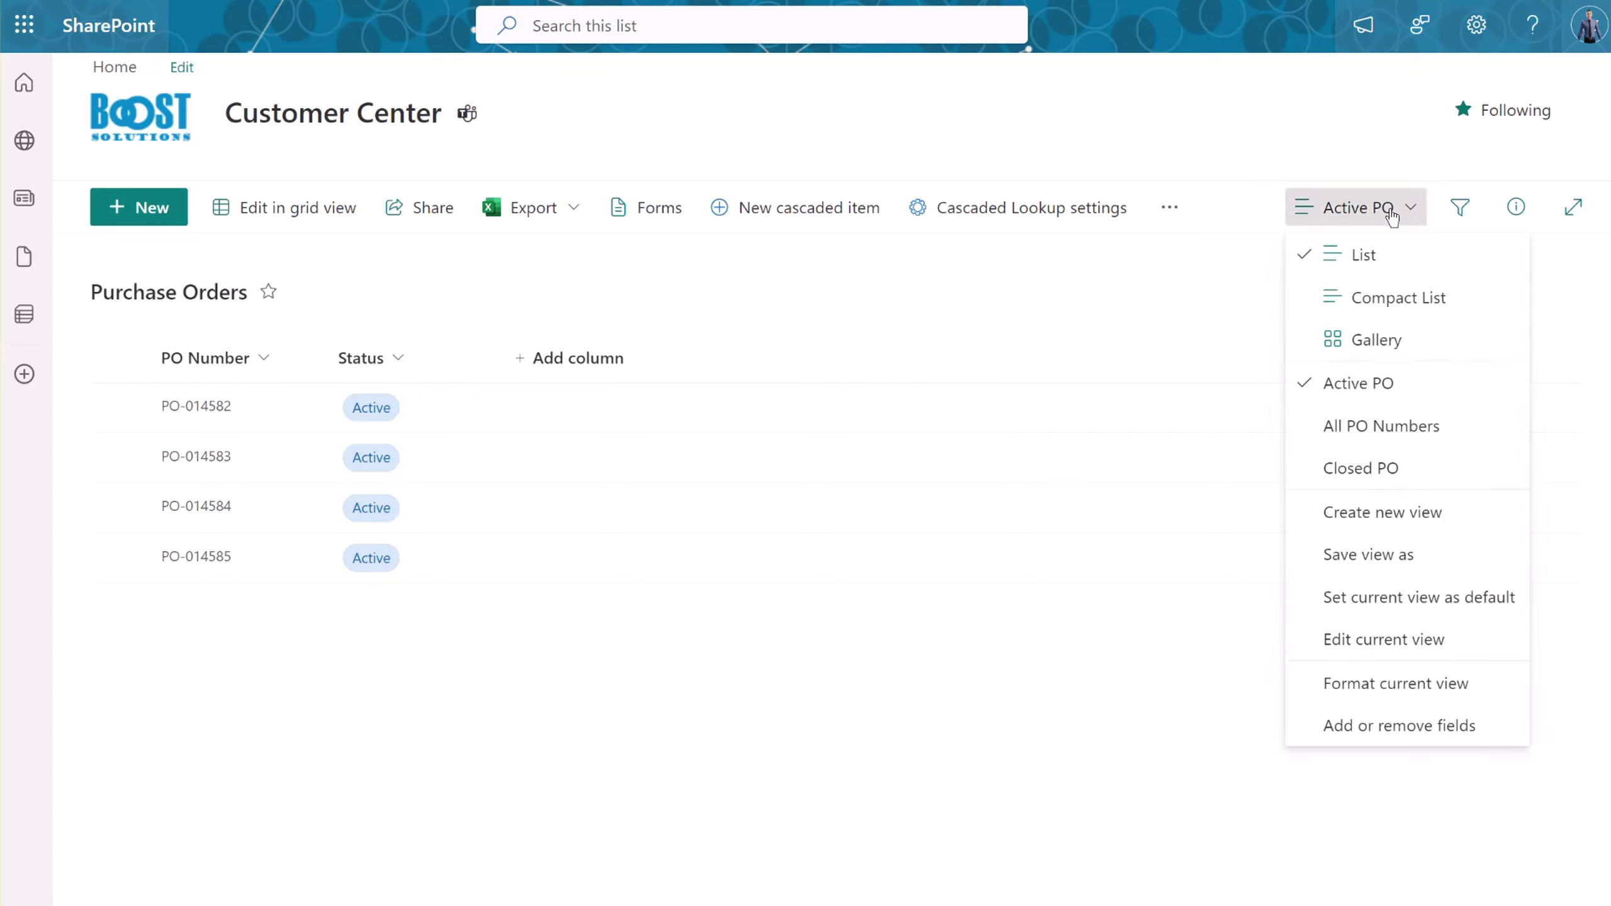
left_click(1381, 467)
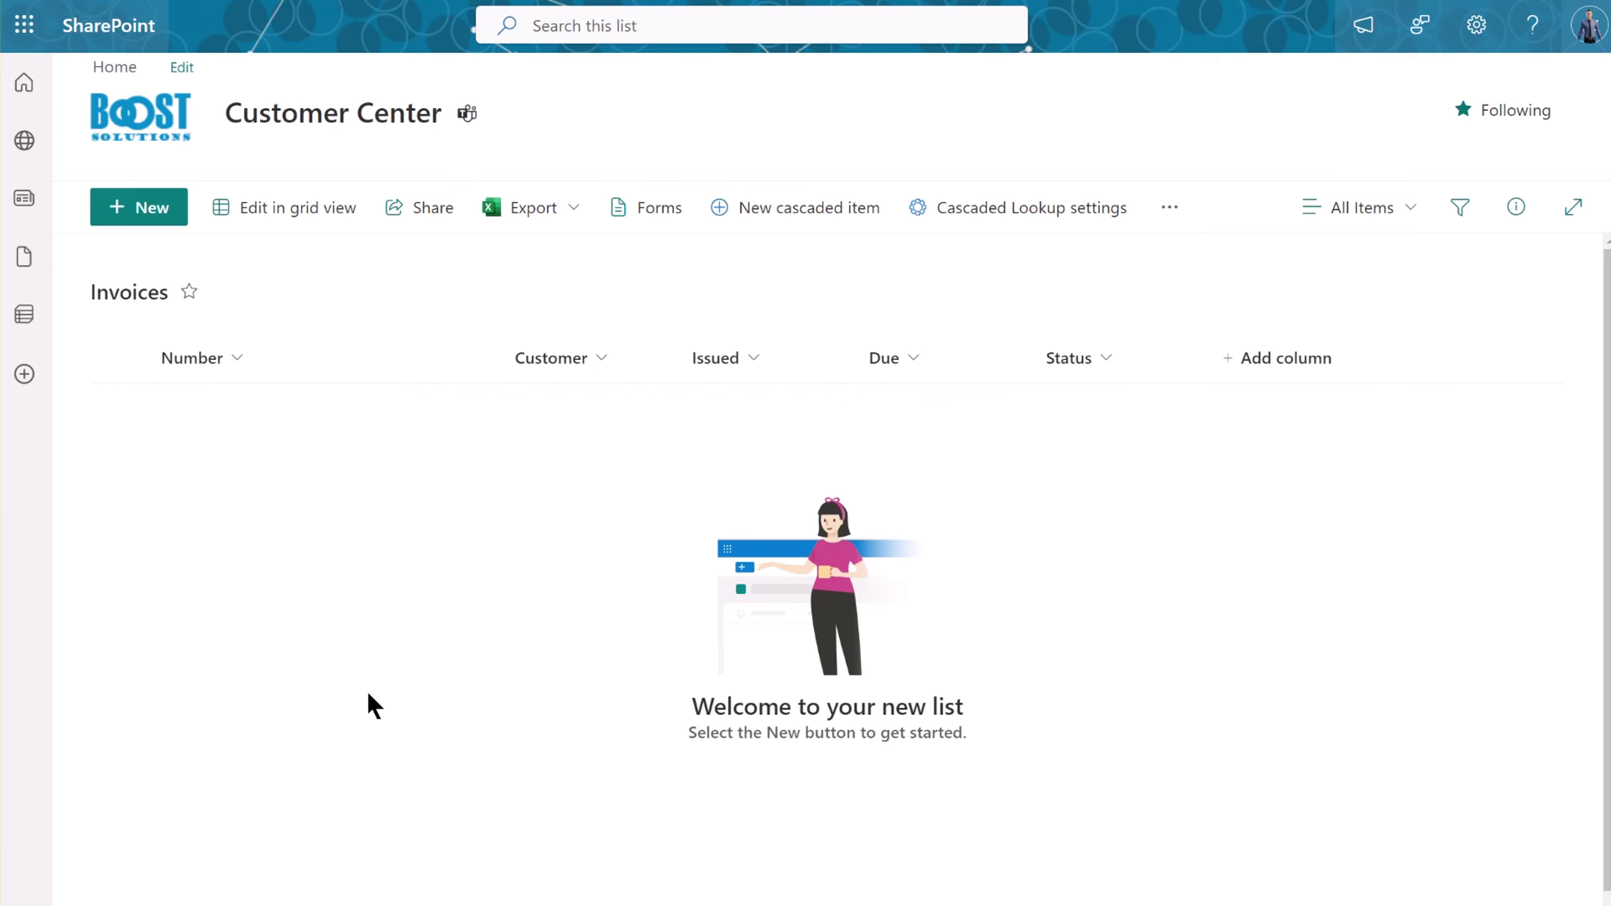
Start a new cascaded lookup column named PO Number for the Invoices list.
left_click(988, 226)
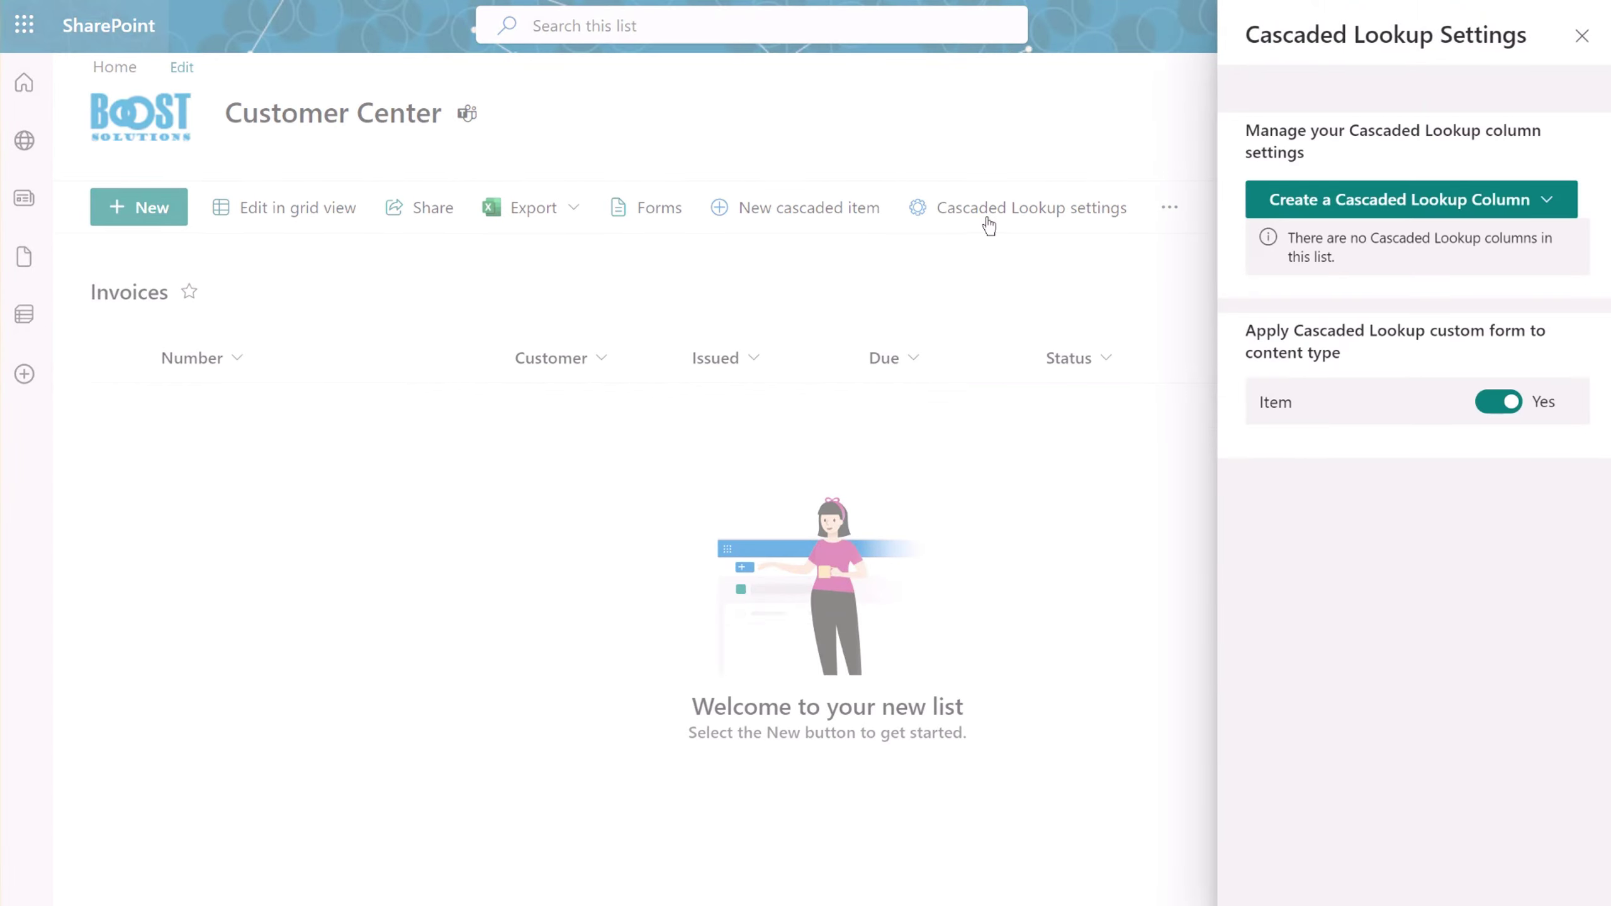
left_click(1330, 207)
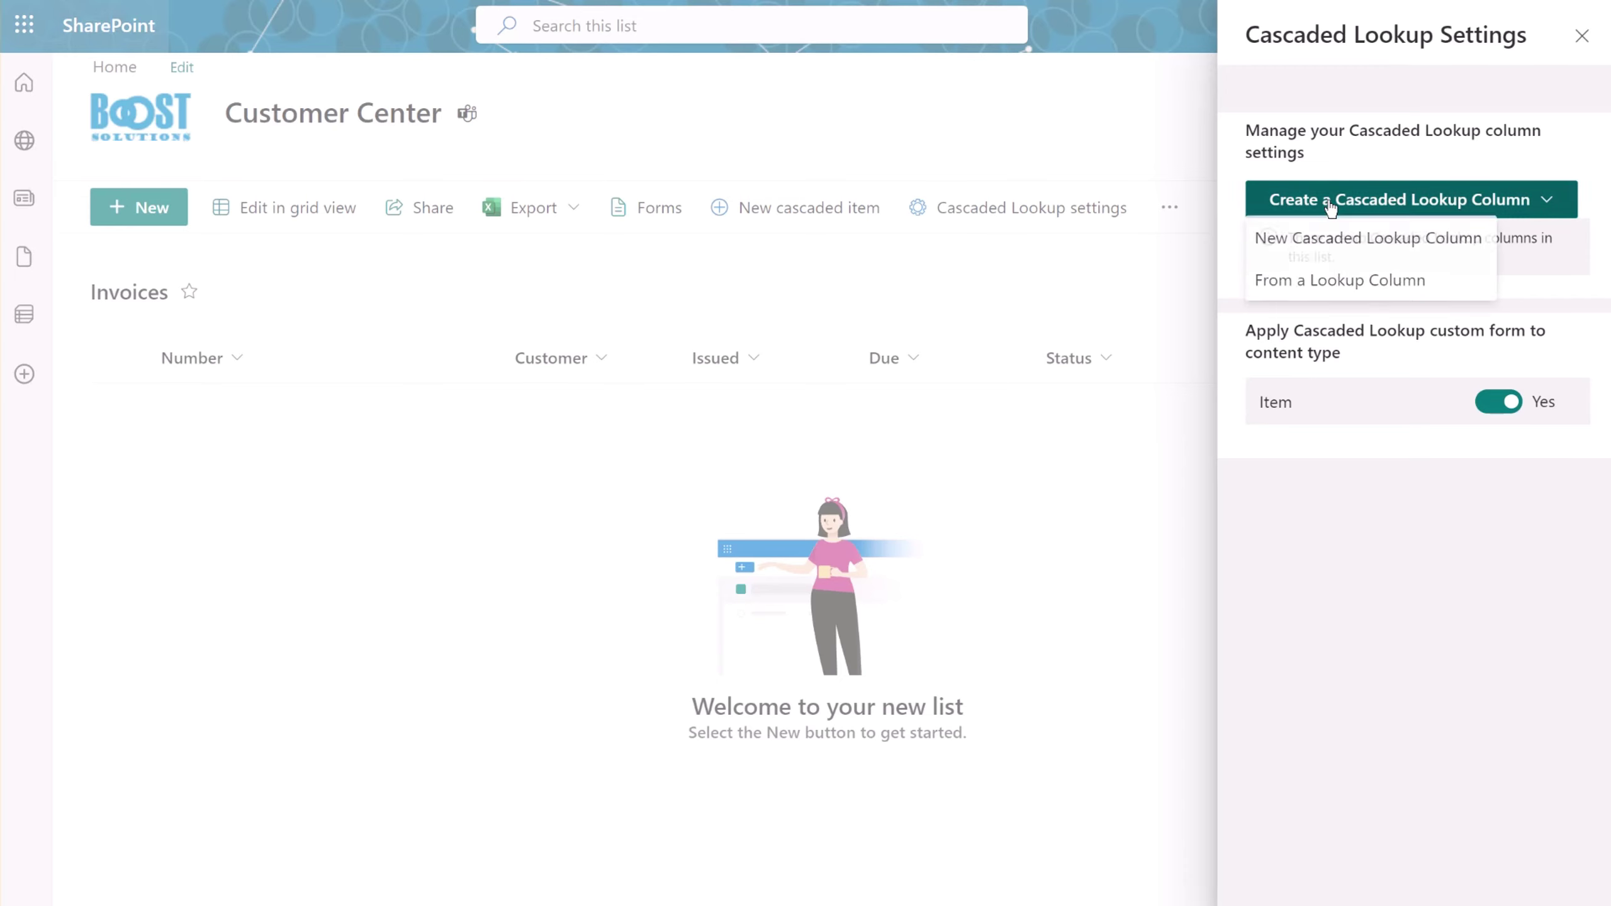
left_click(1333, 241)
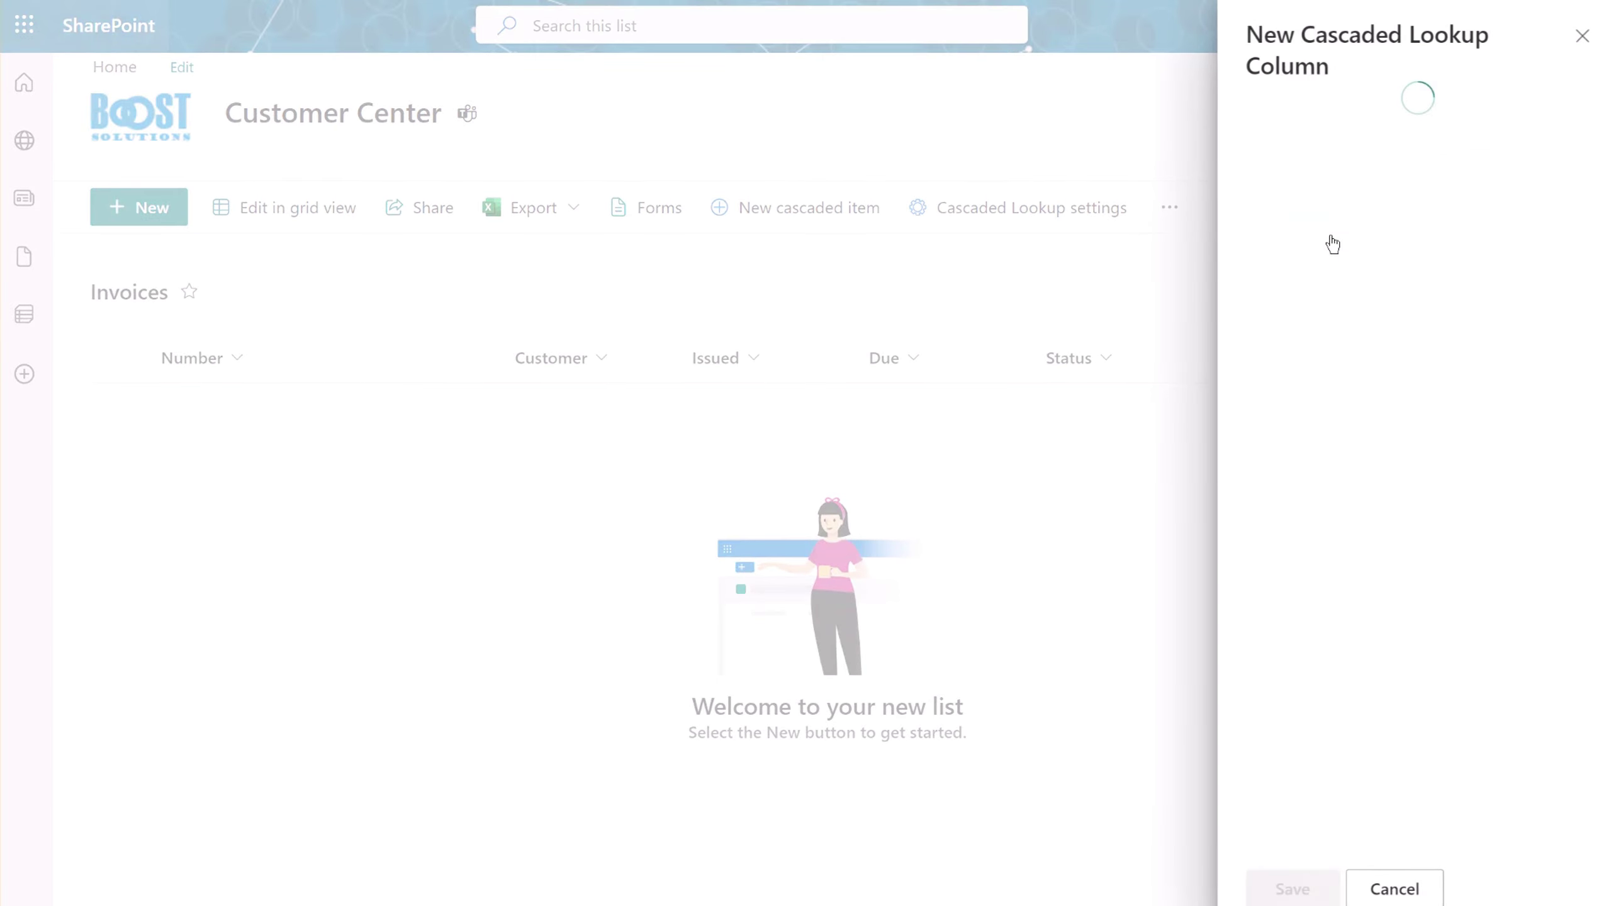
left_click(1301, 133)
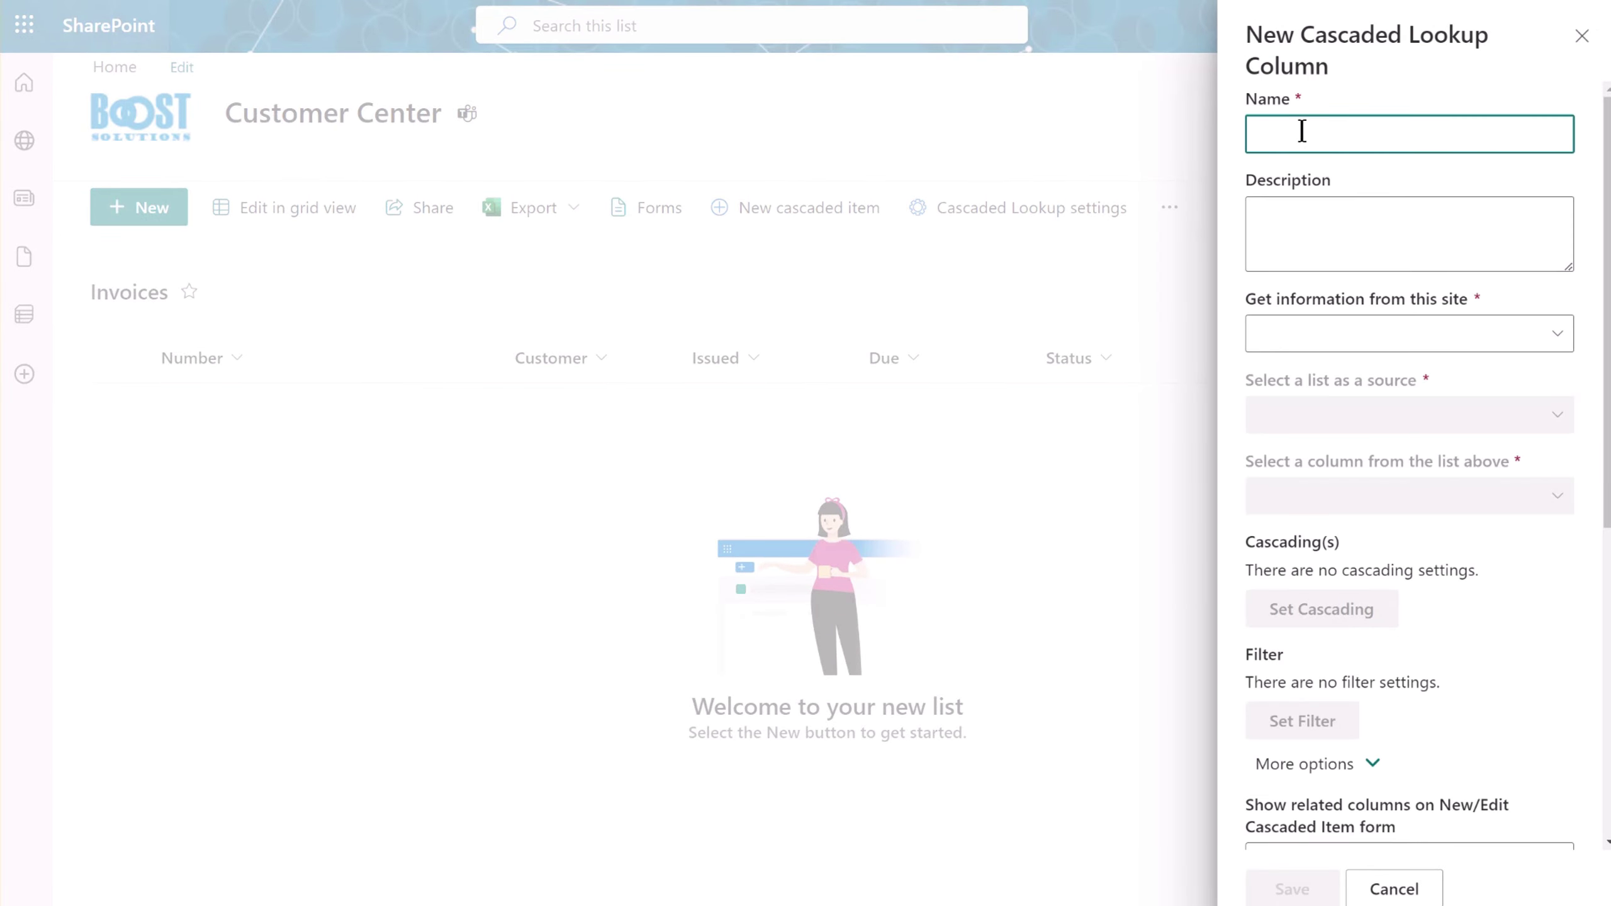
type("PO Number")
Source the PO Number lookup from the Customer Center site, using the Purchase Orders list and its PO Number column.
left_click(1306, 331)
left_click(1306, 331)
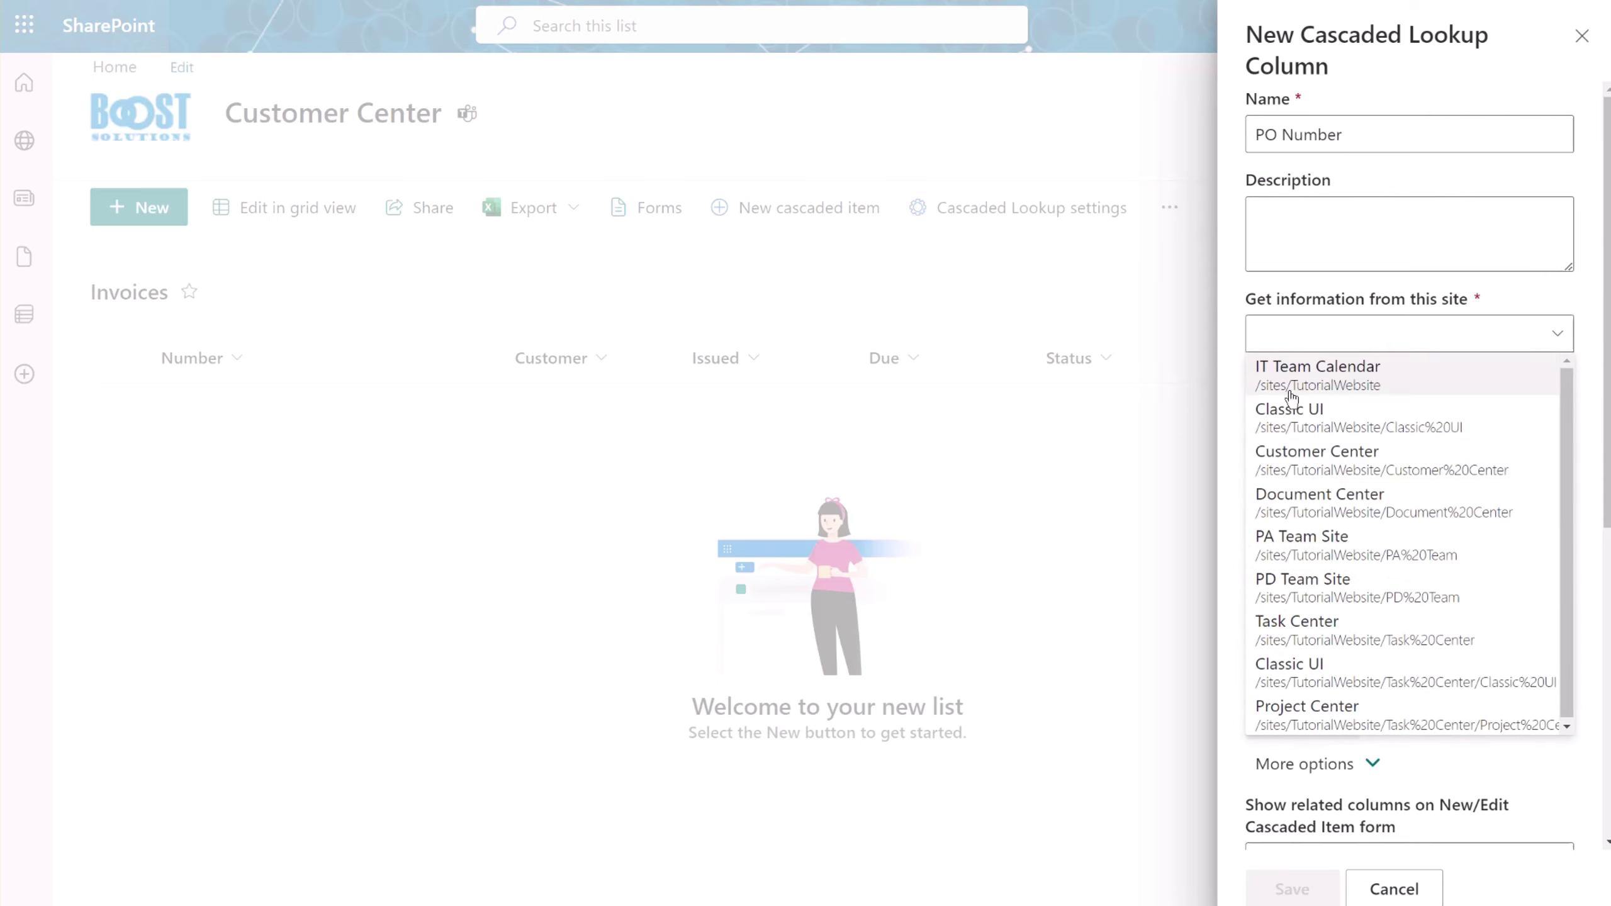
left_click(1297, 455)
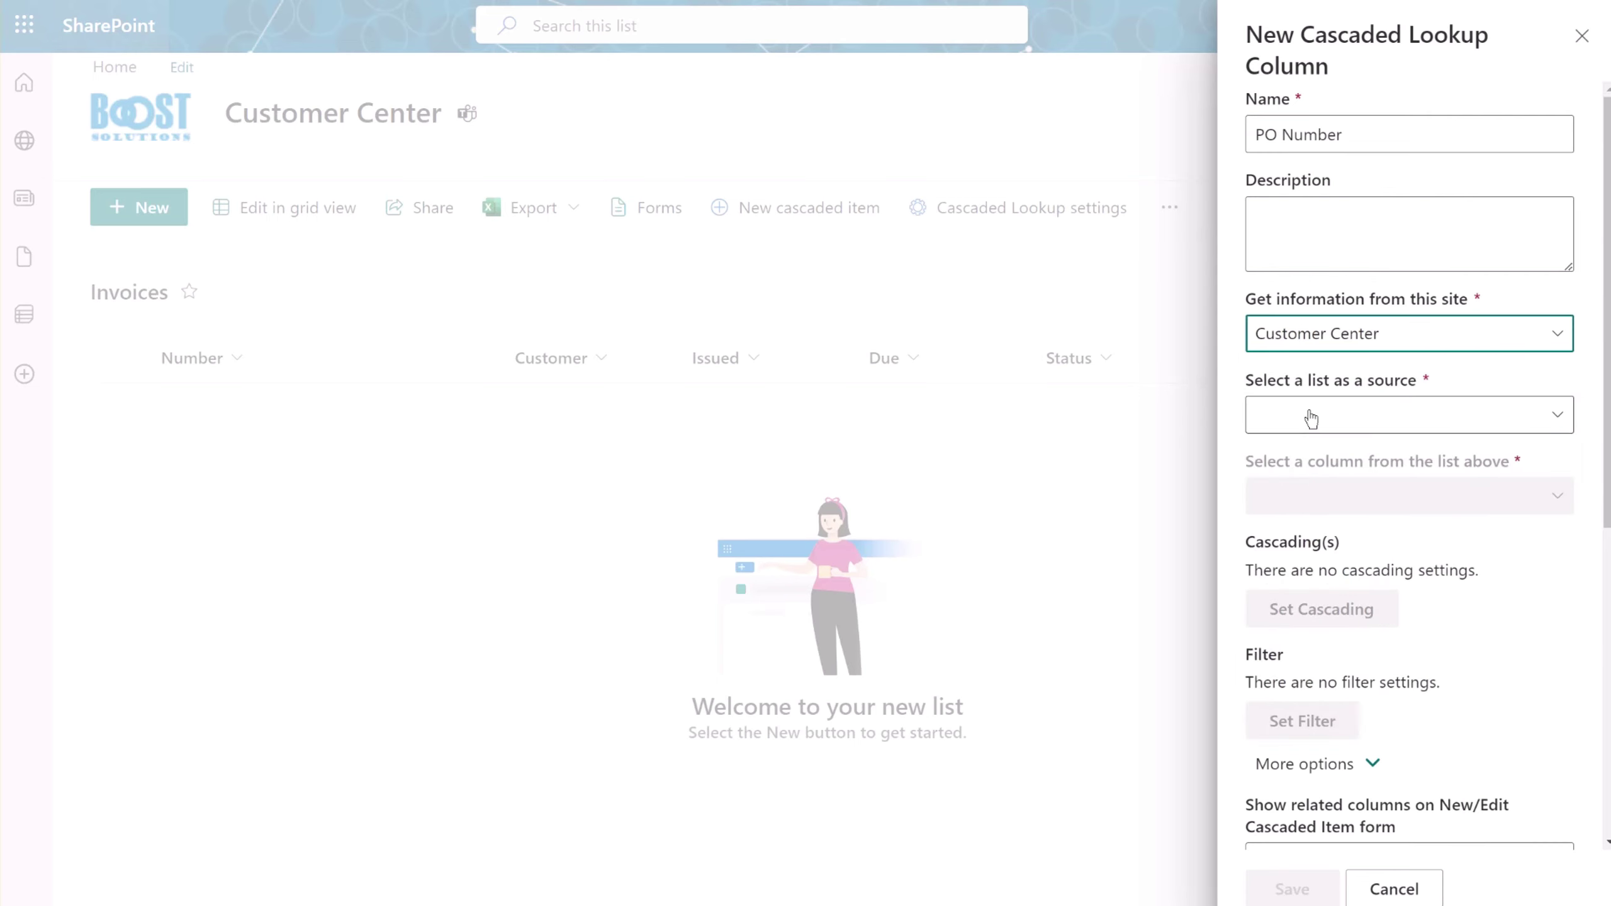
left_click(1310, 419)
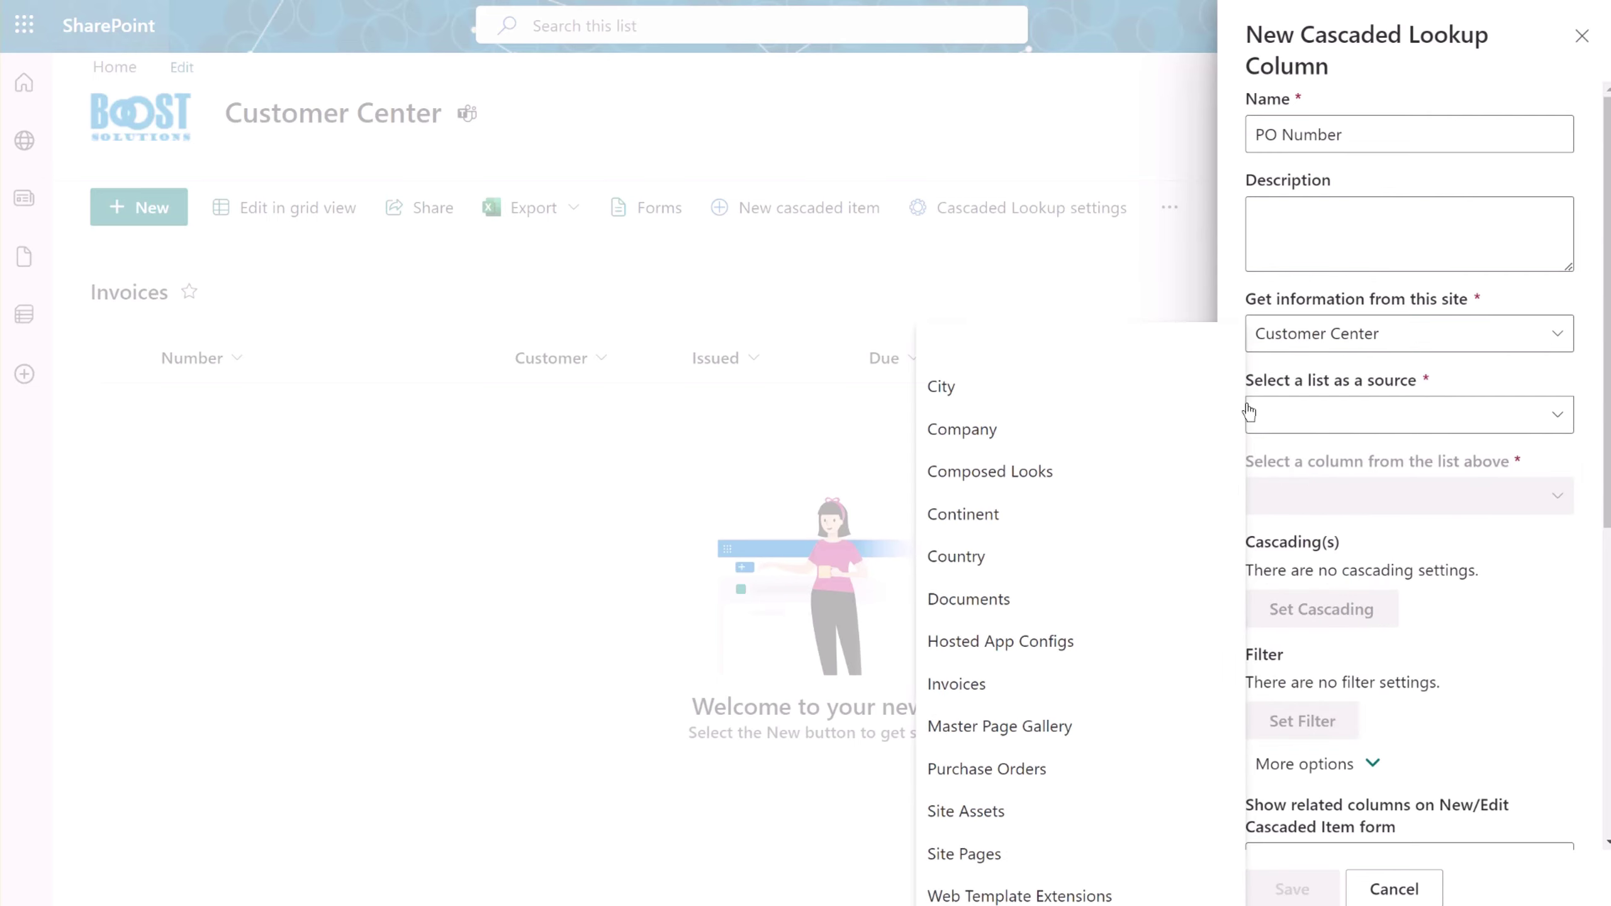
left_click(999, 773)
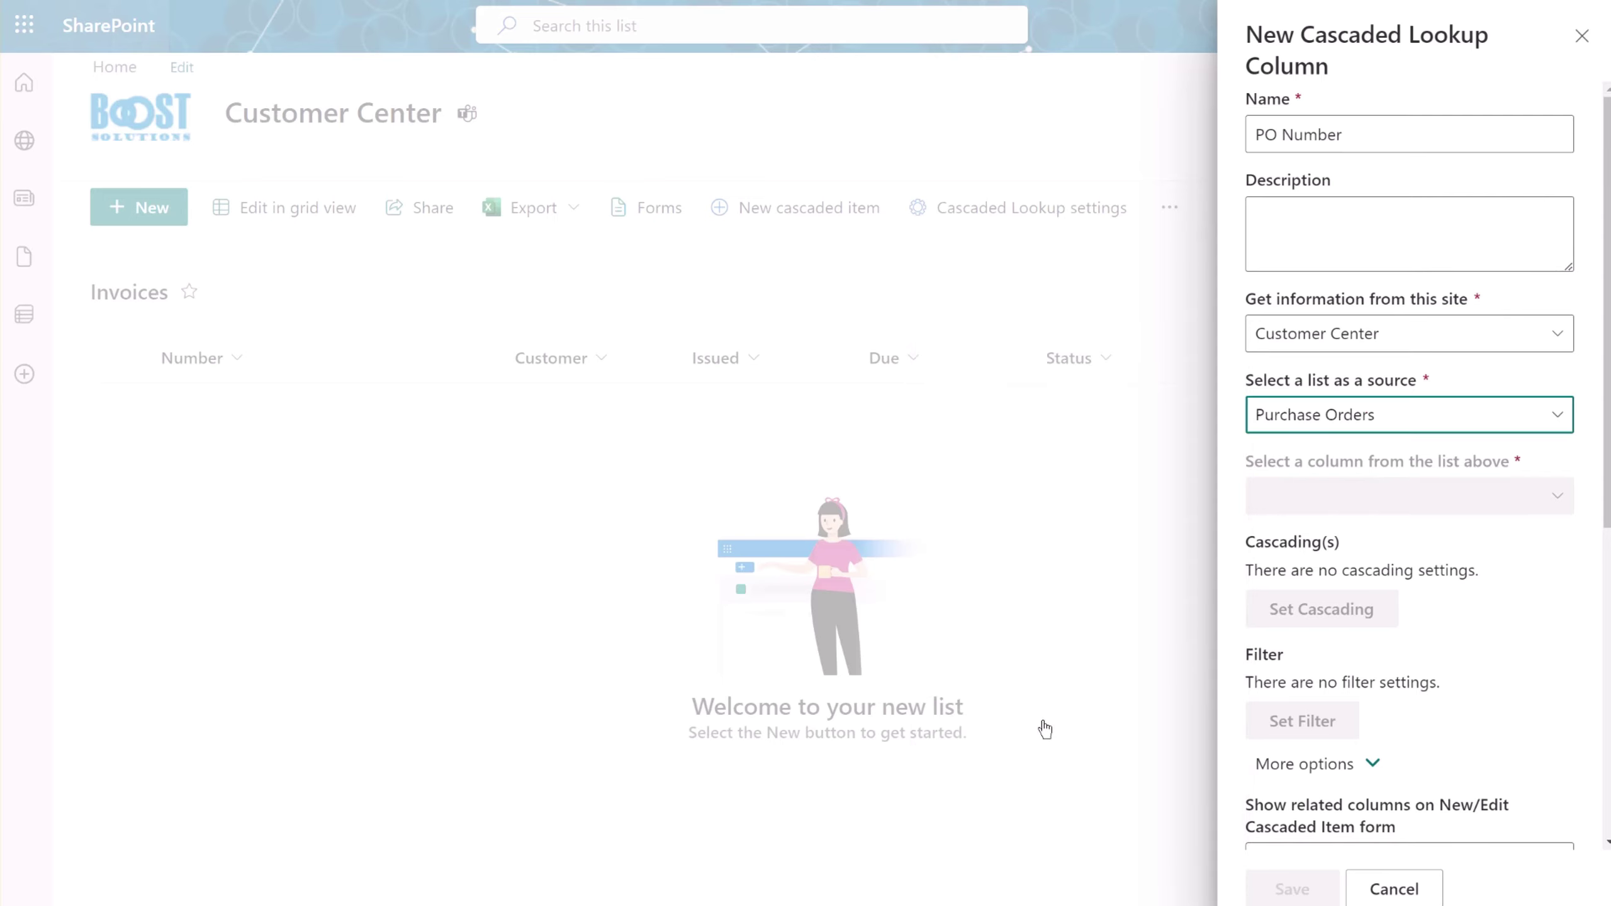
left_click(1408, 490)
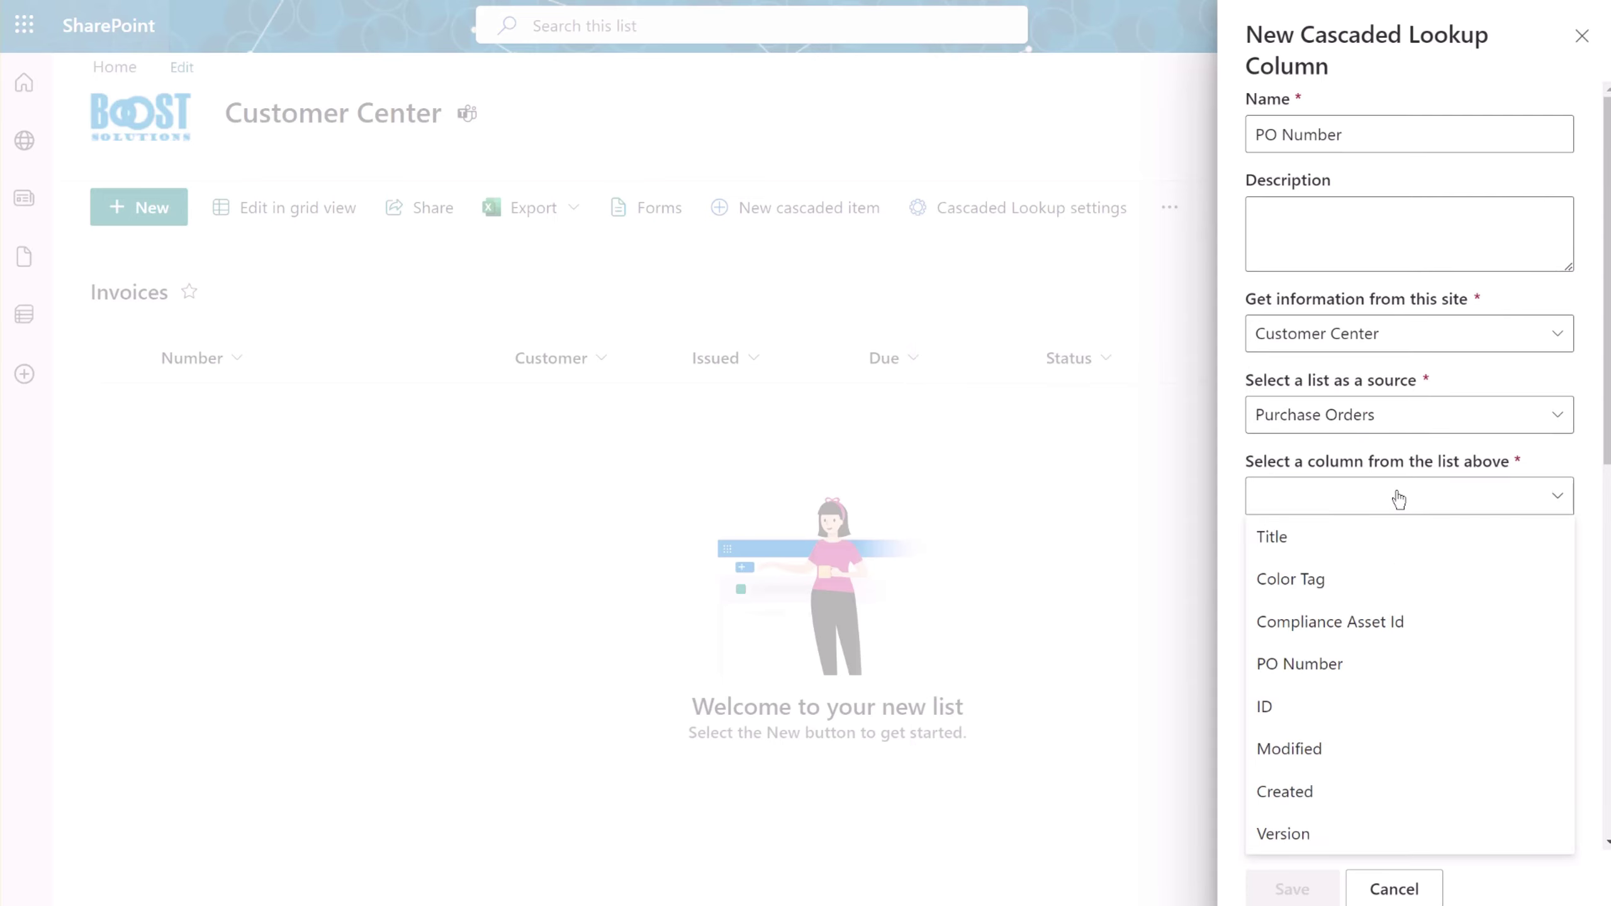
left_click(1332, 664)
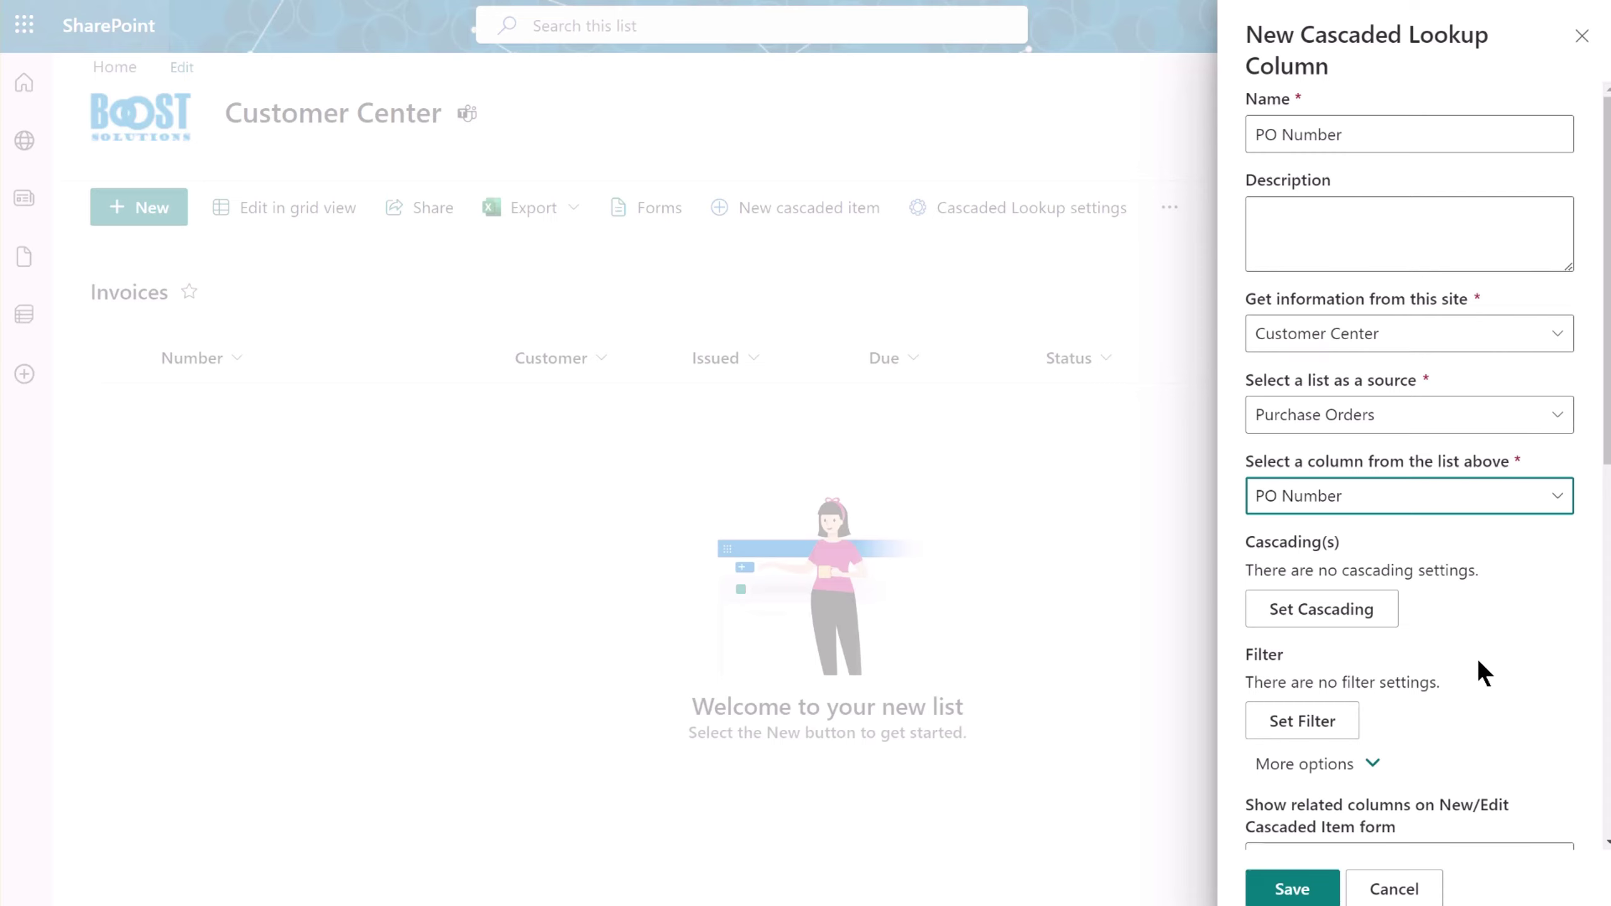
Filter the lookup's items by the Active PO view, then save the column and close the settings.
left_click(1301, 723)
left_click(1351, 118)
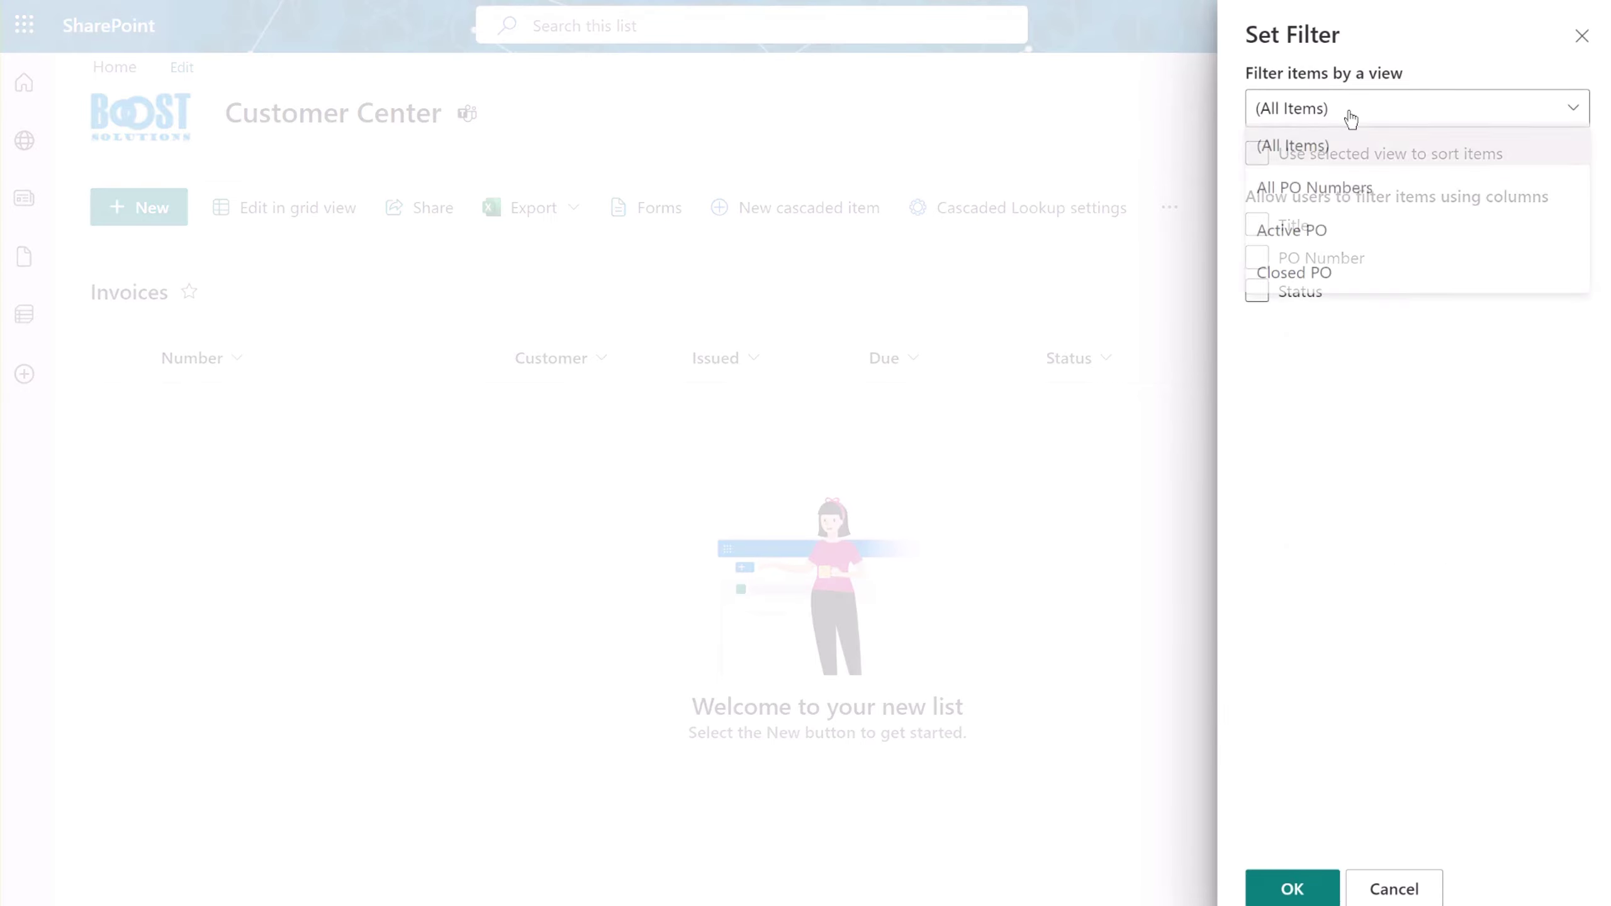
left_click(1305, 245)
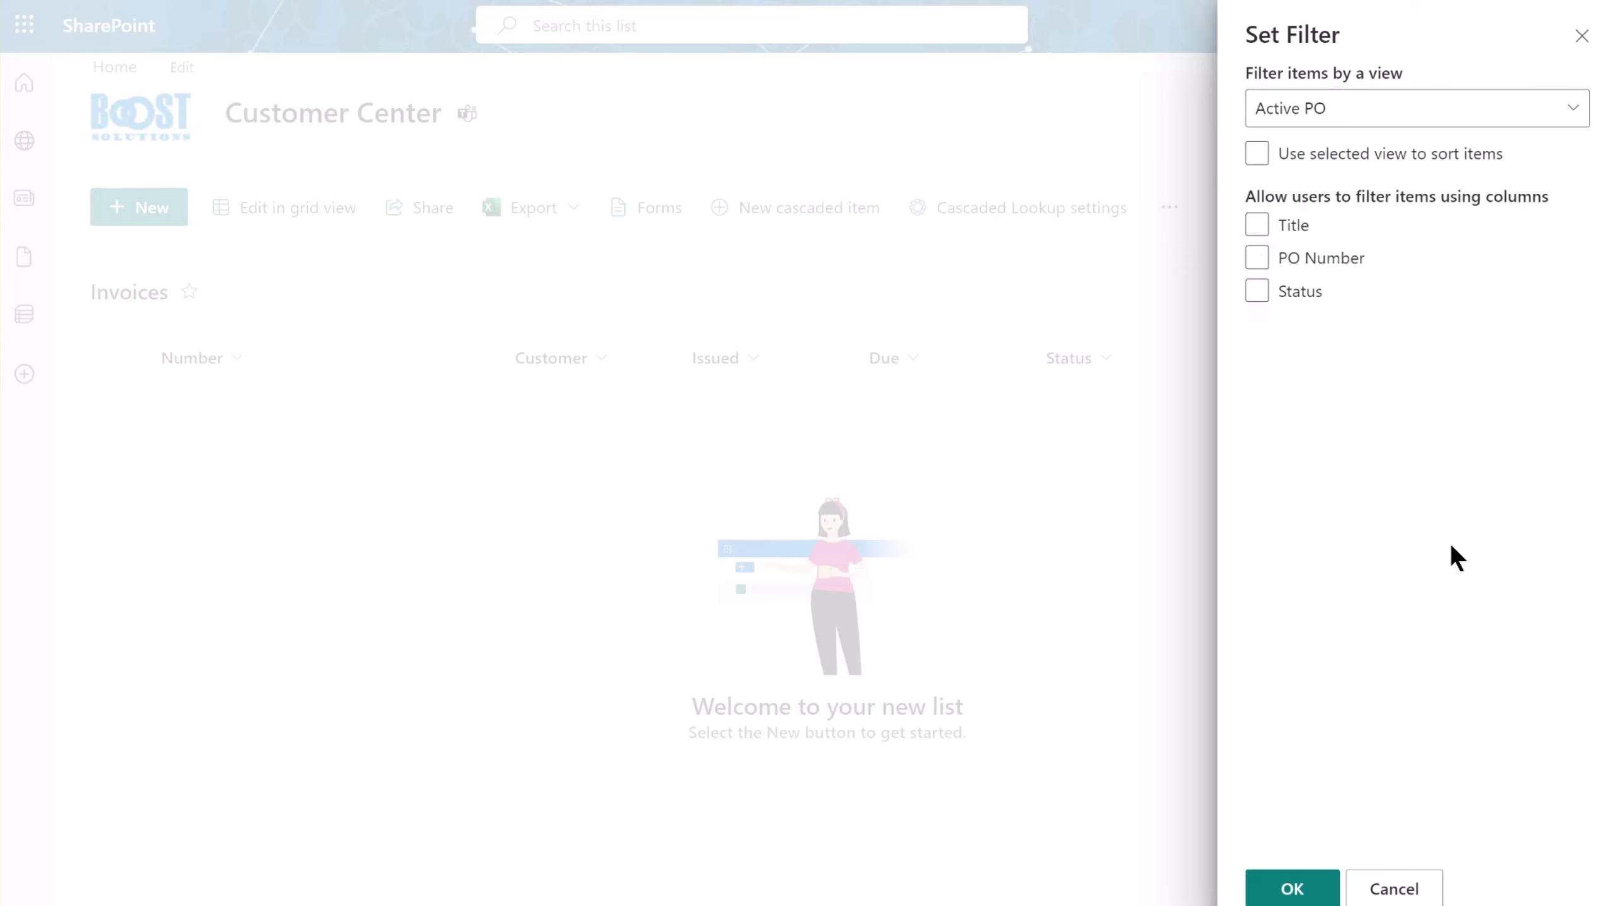
left_click(1310, 890)
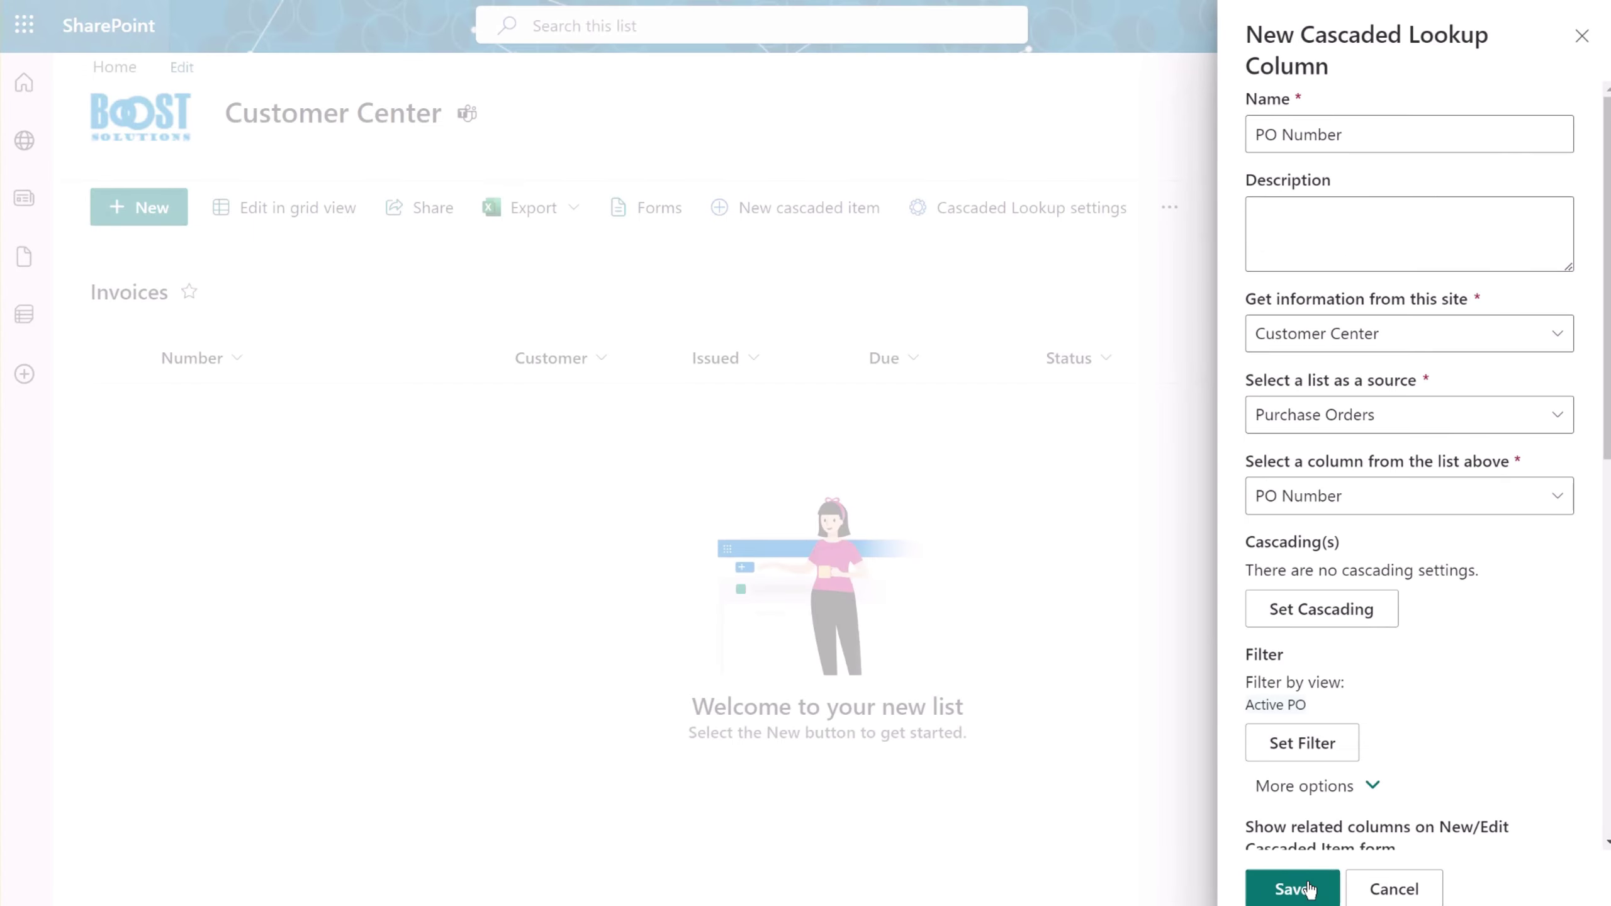
left_click(1310, 890)
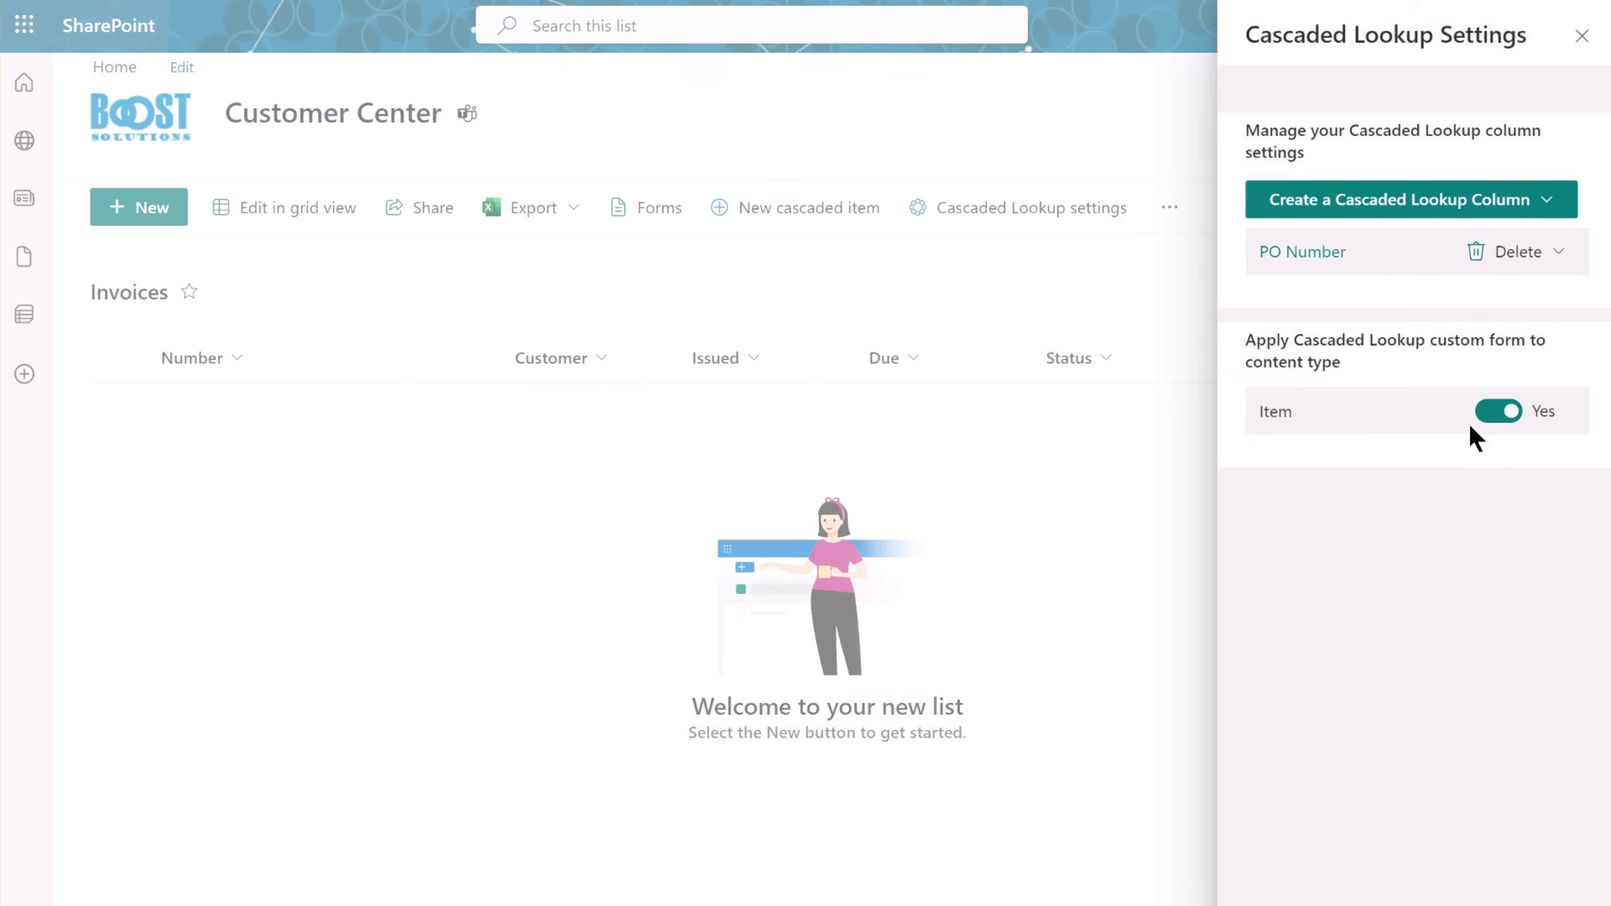
left_click(1581, 37)
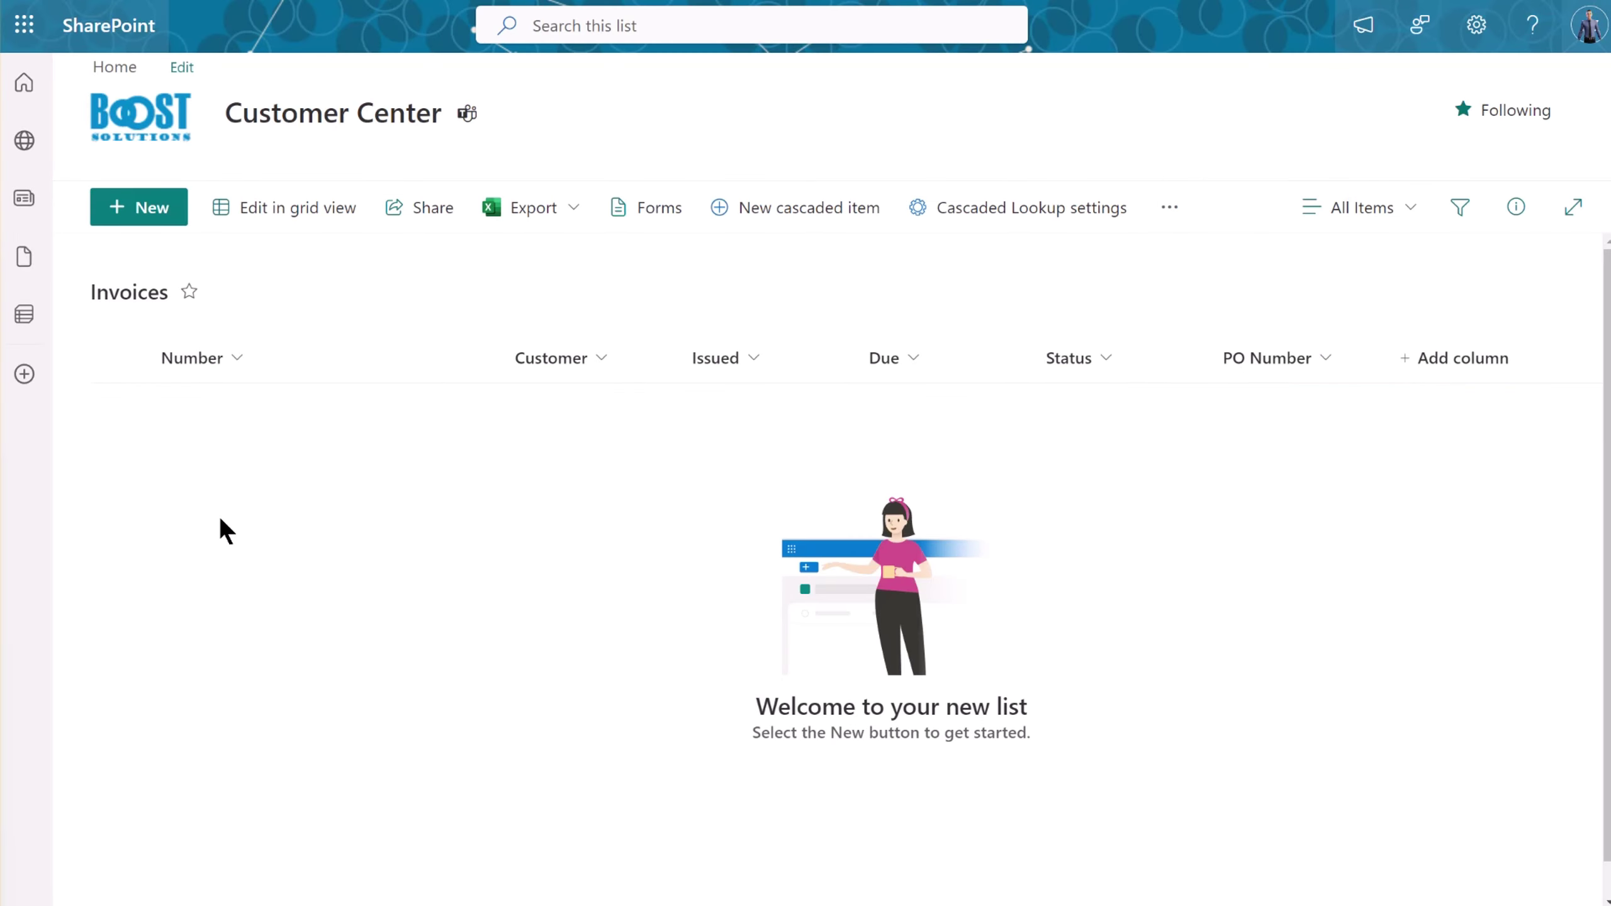
Create a new invoice item with Number PA-CC-0028, Customer Shareit, Issued 7/10/2024 and Due 8/10/2024.
left_click(144, 207)
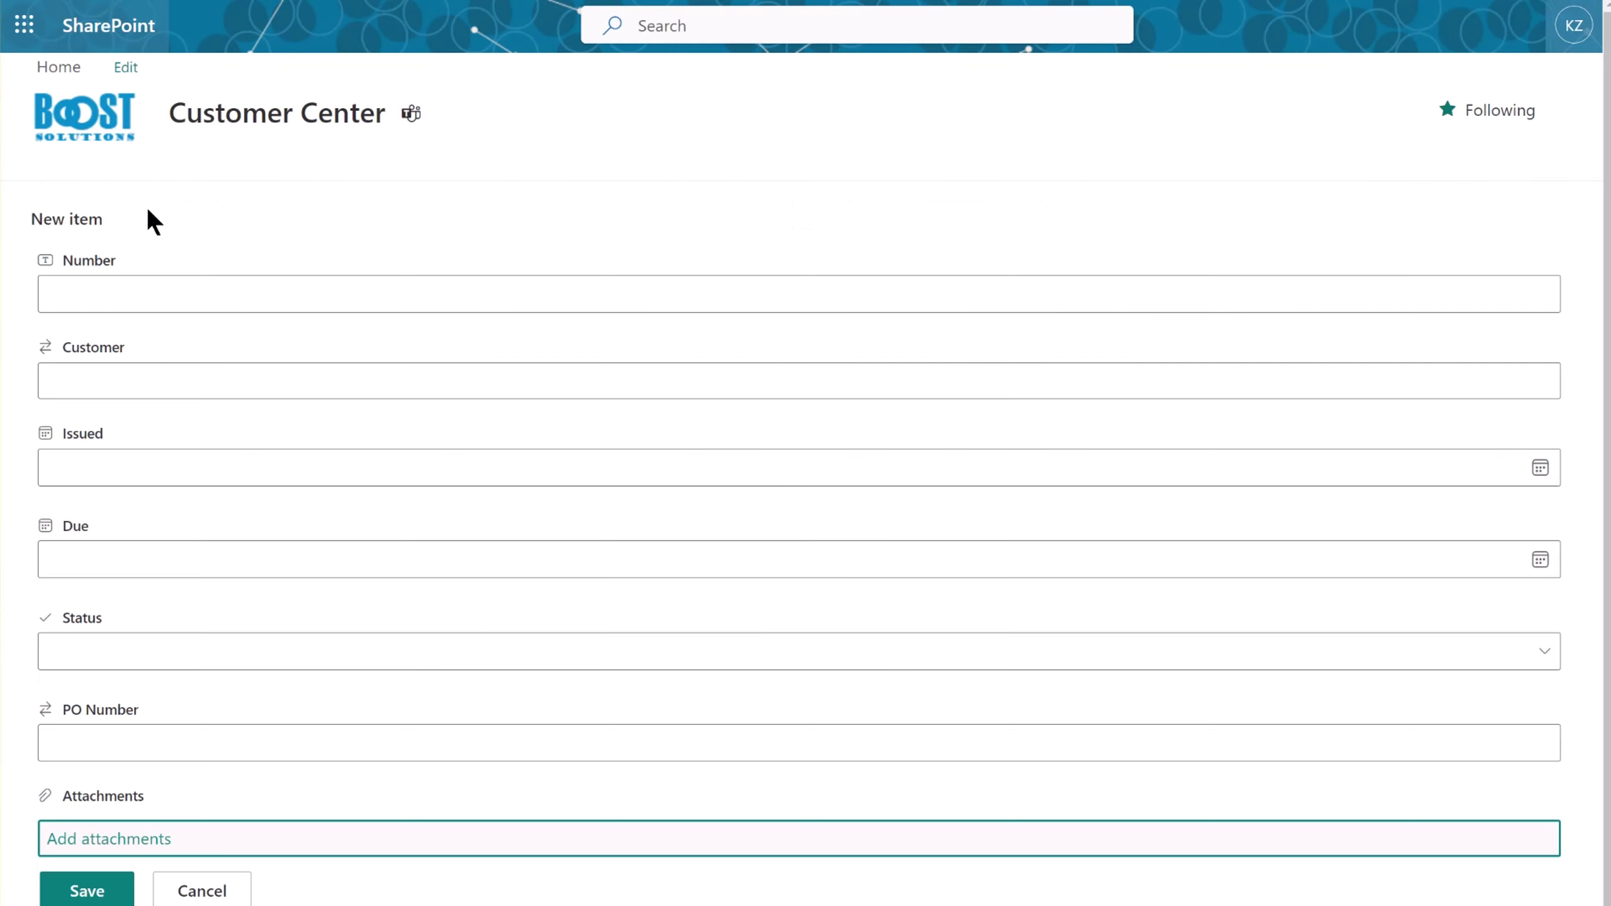
left_click(101, 291)
type("PA-CC-0028")
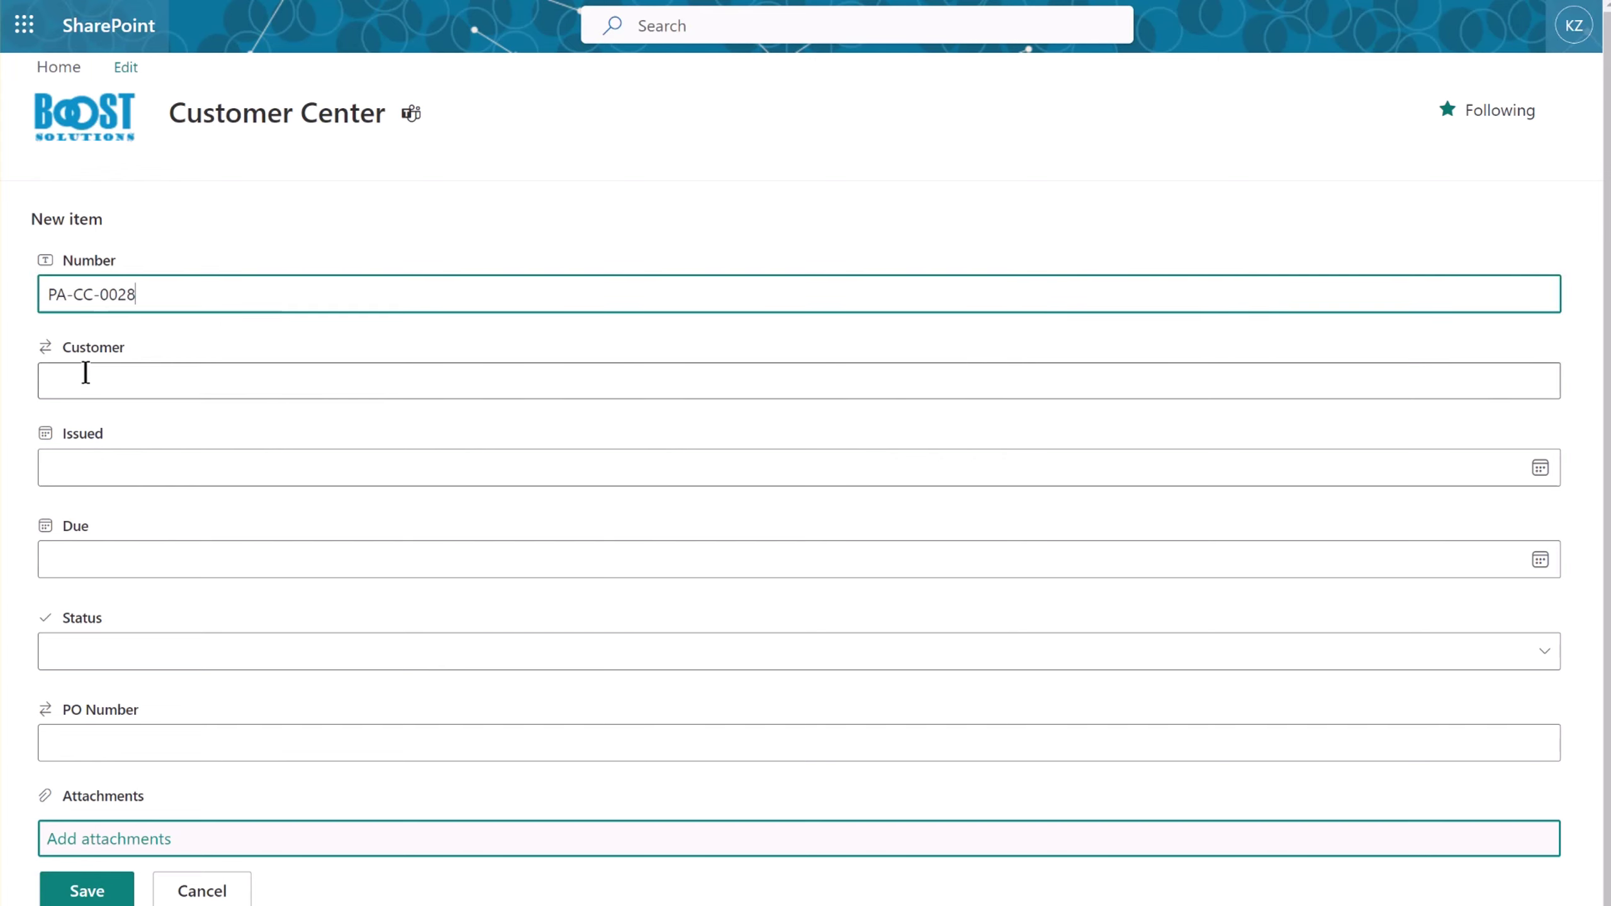
left_click(85, 375)
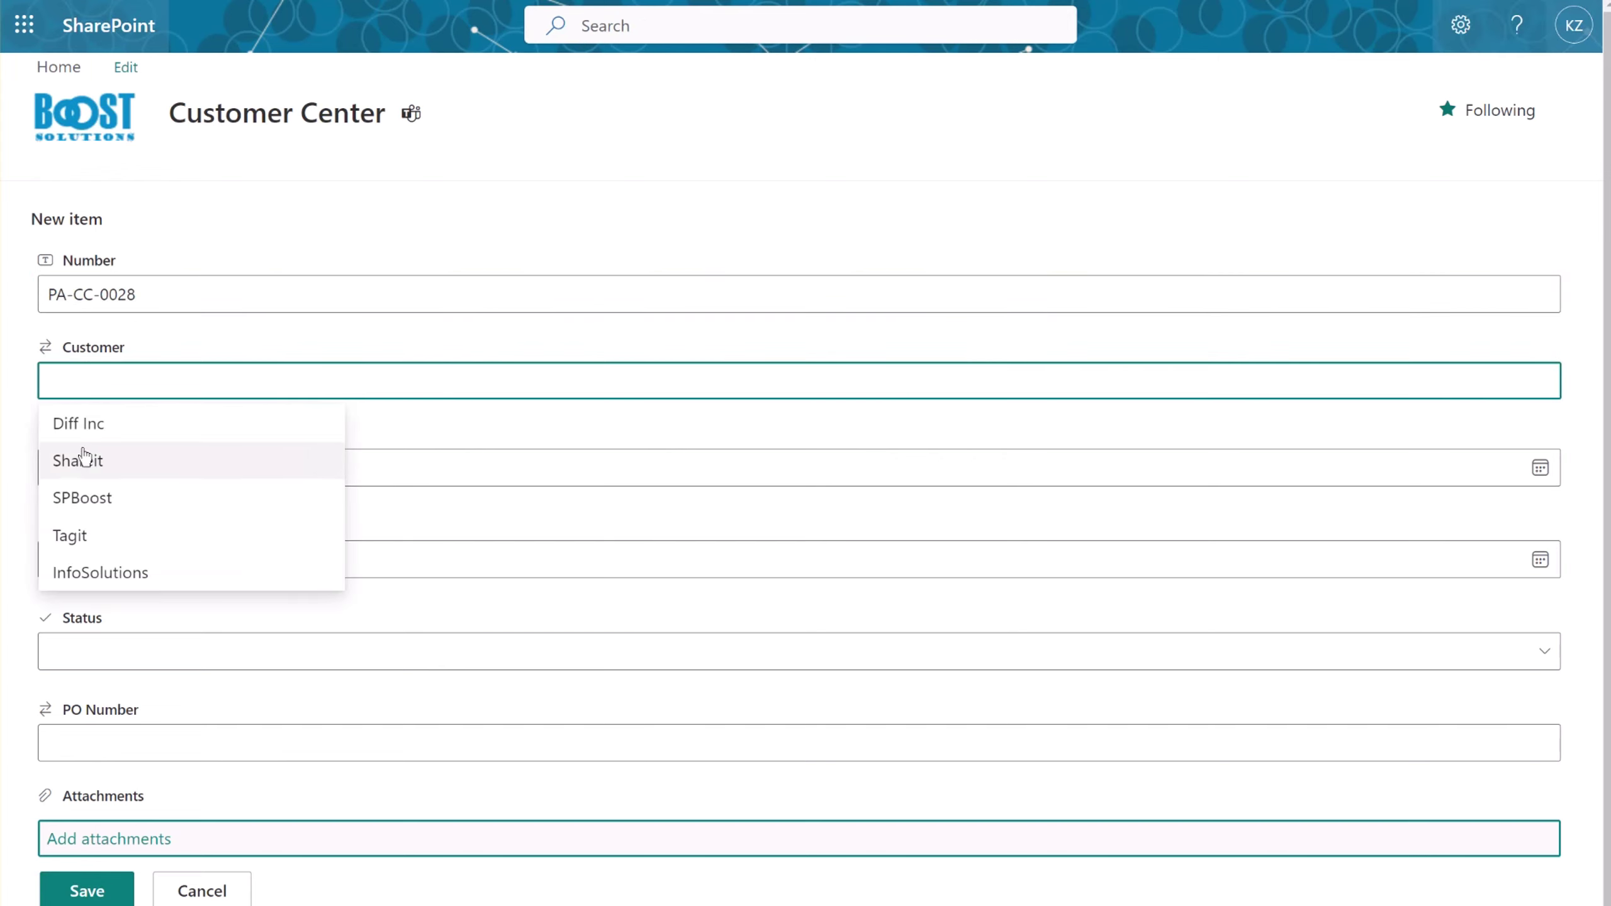
left_click(84, 459)
left_click(92, 462)
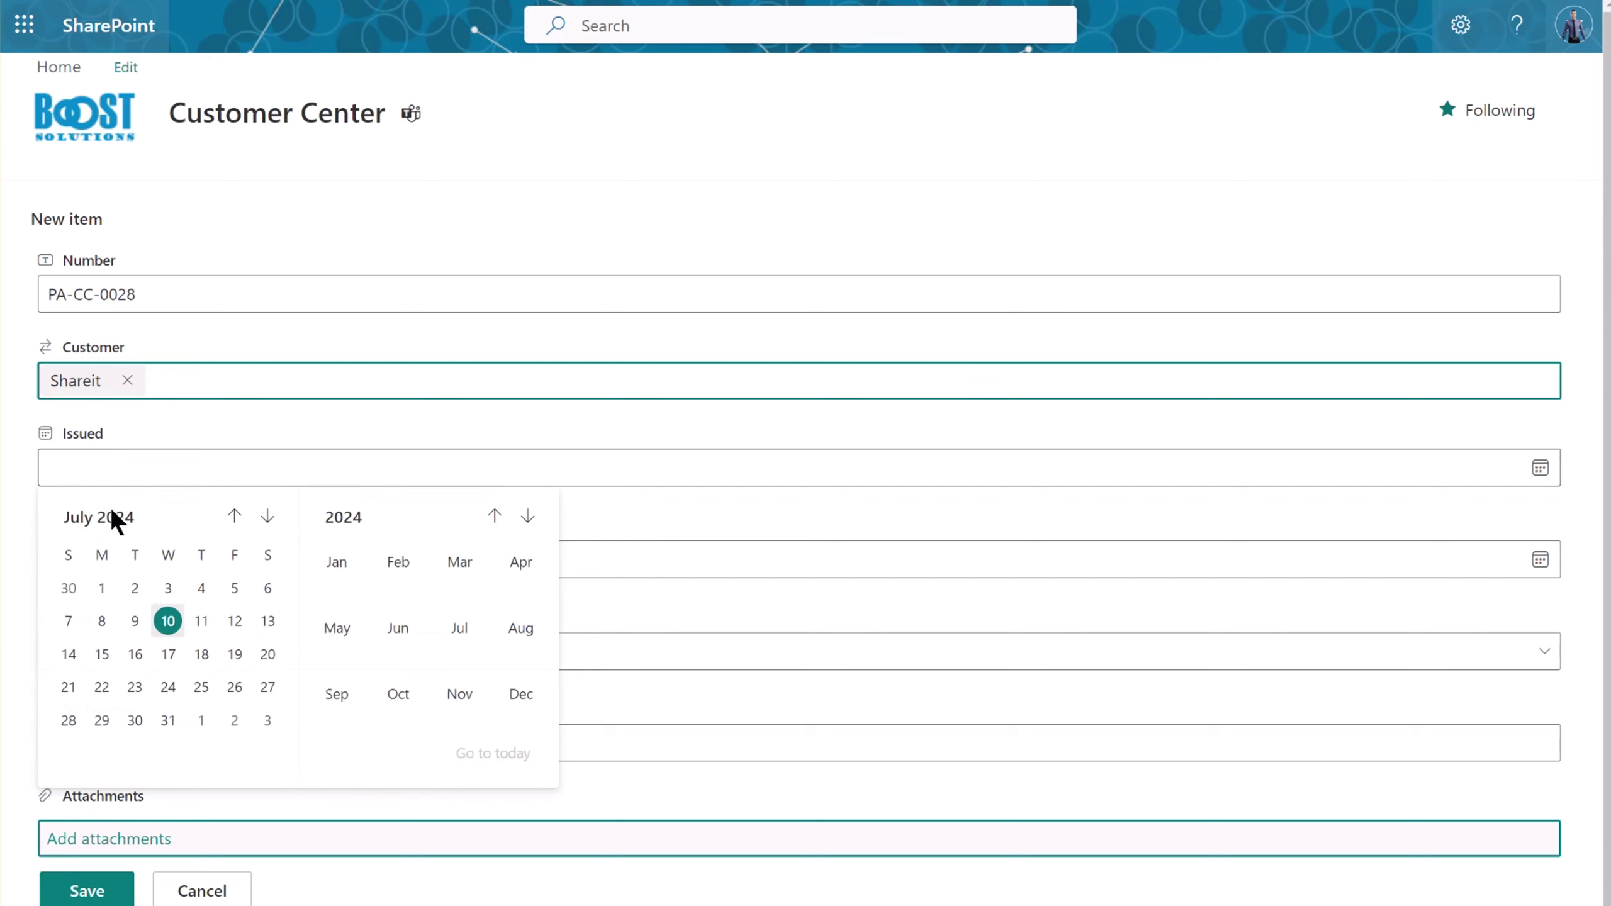
left_click(167, 619)
left_click(133, 561)
type("8/10/2024")
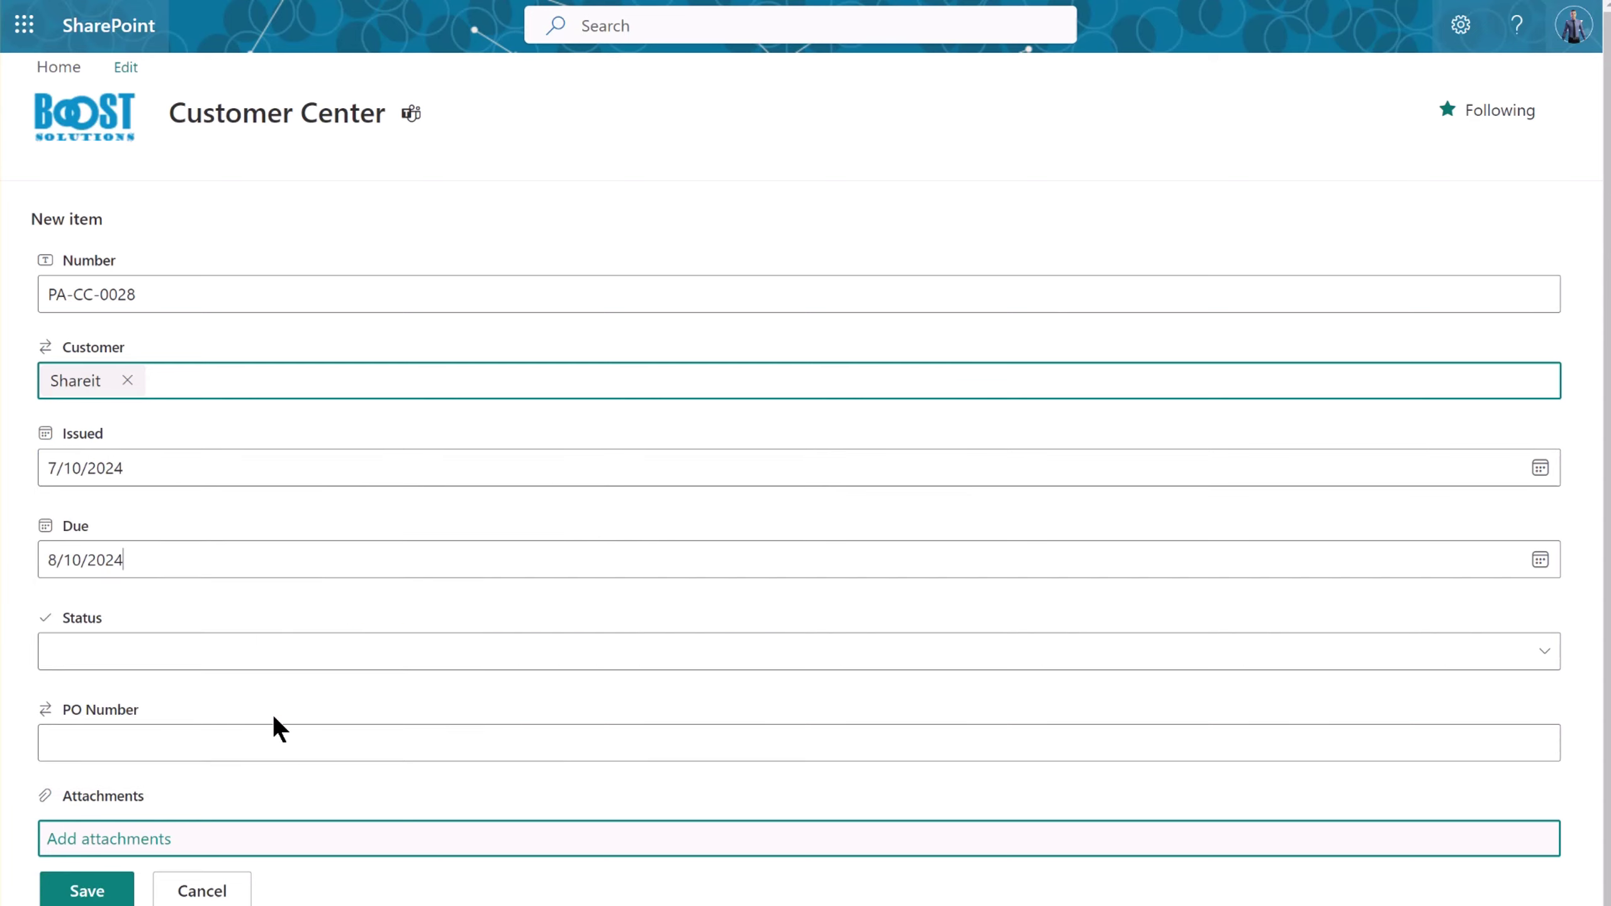
Set the invoice's Status to Sent, choose the first purchase order offered for PO Number, and save the item.
left_click(152, 660)
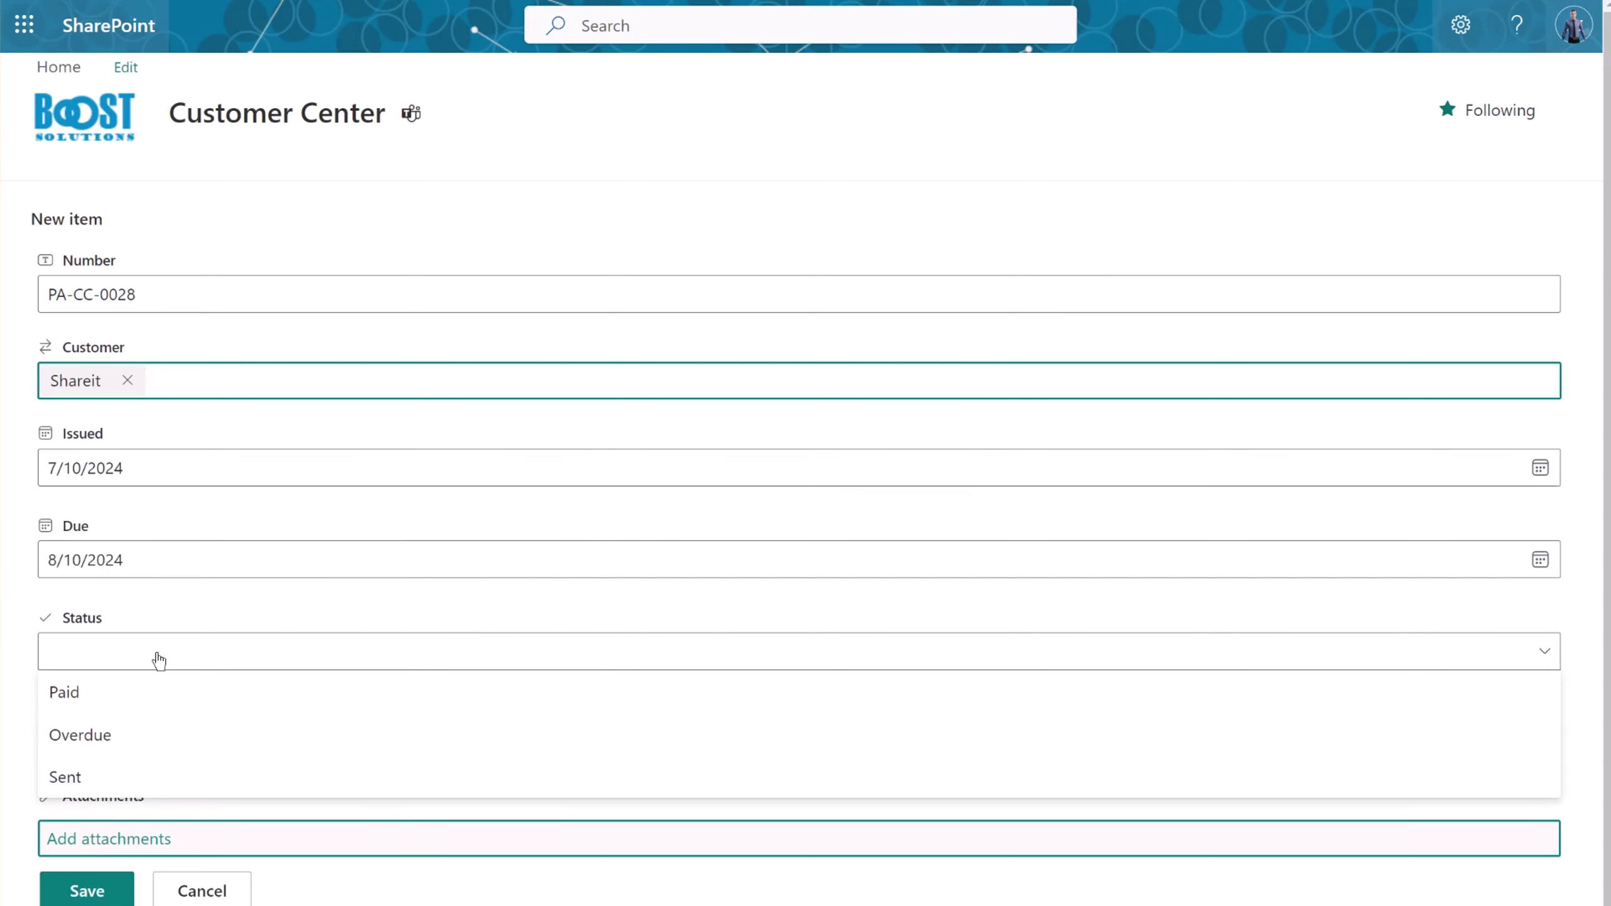
left_click(83, 783)
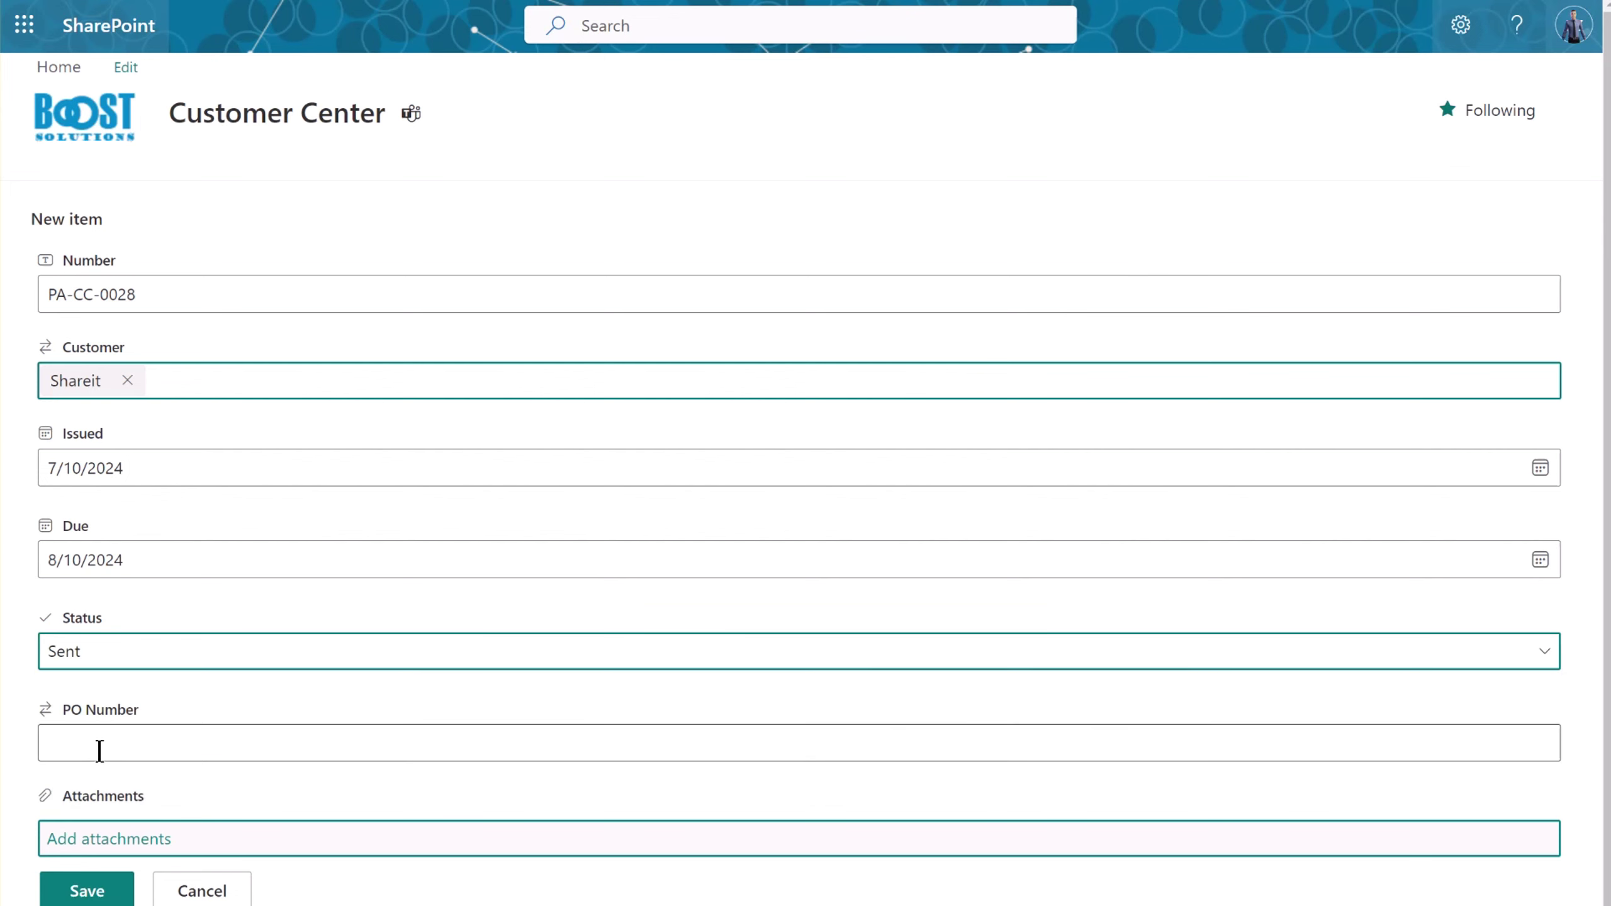
left_click(100, 751)
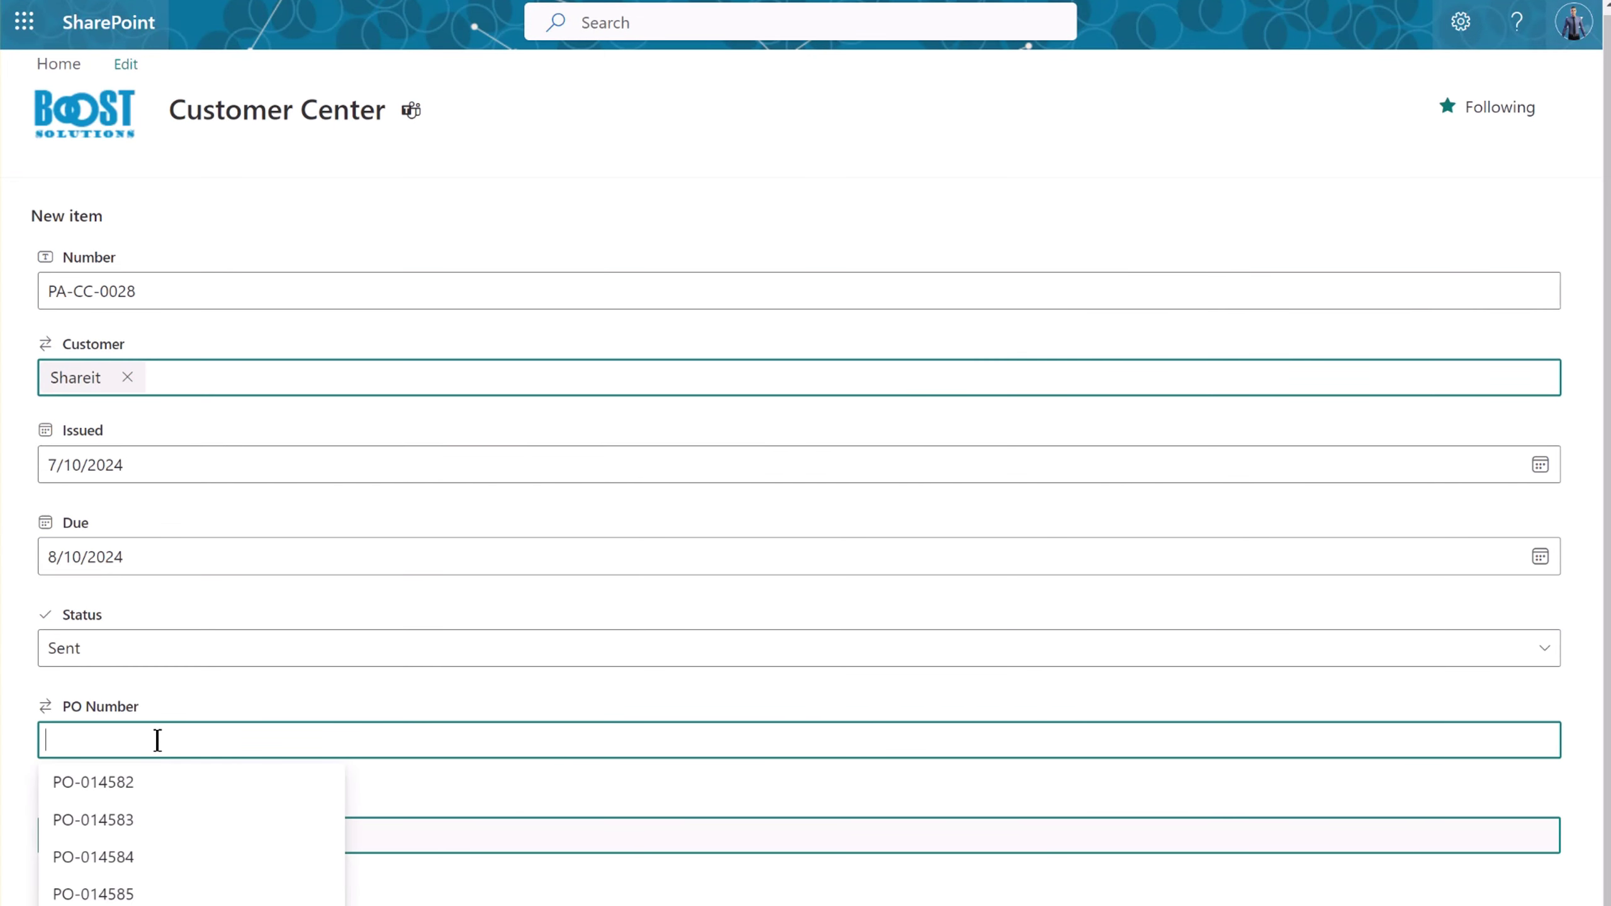
left_click(169, 785)
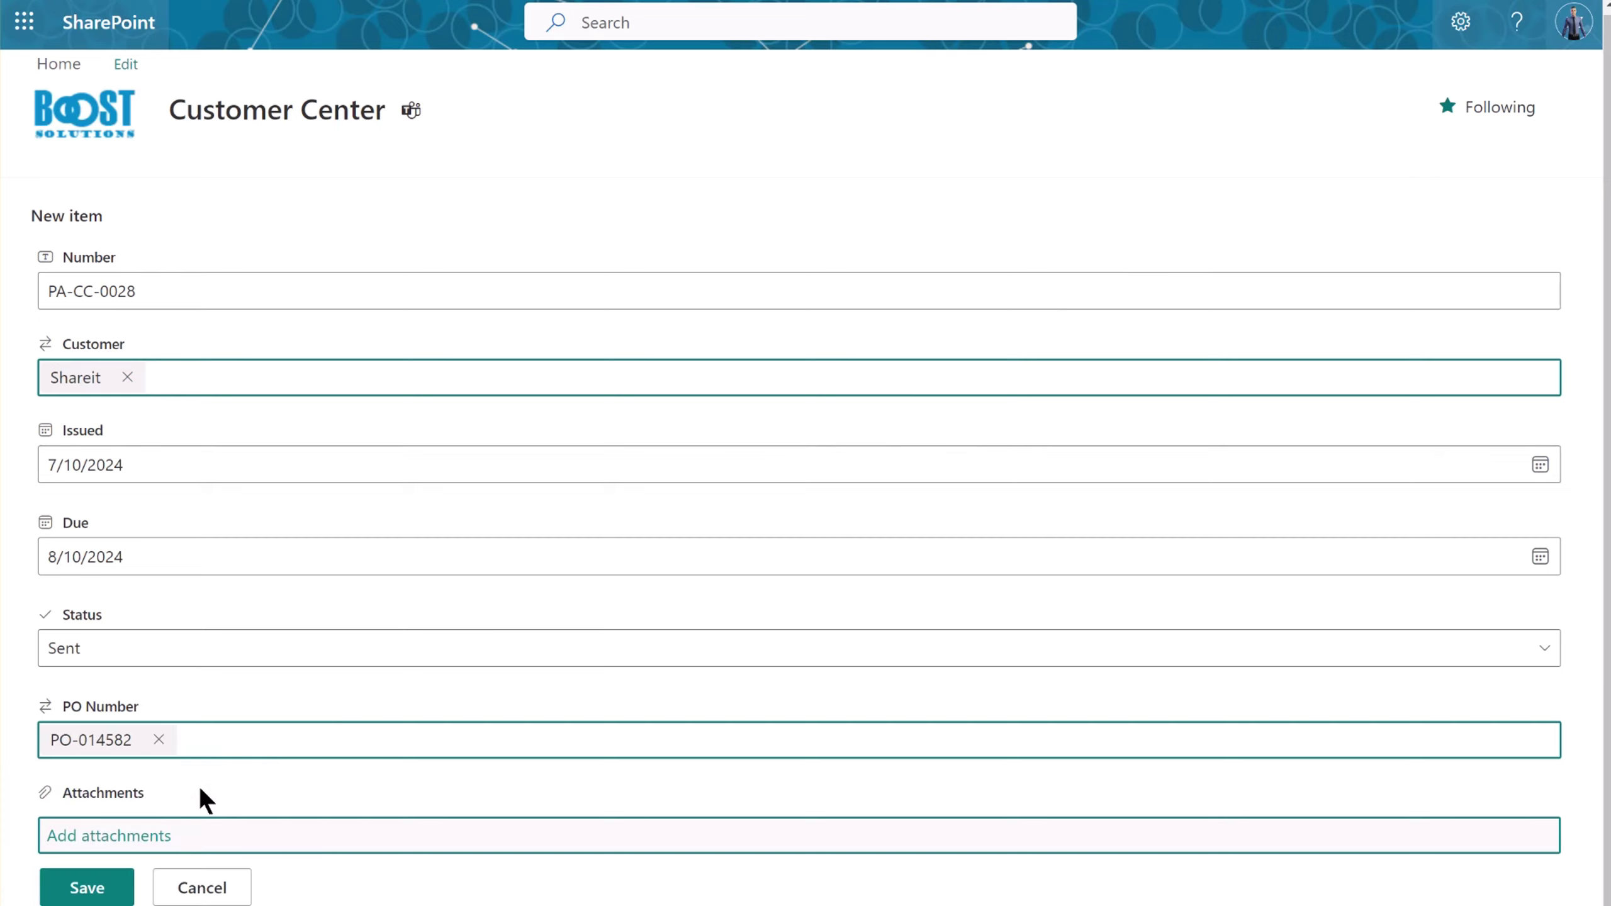
left_click(119, 887)
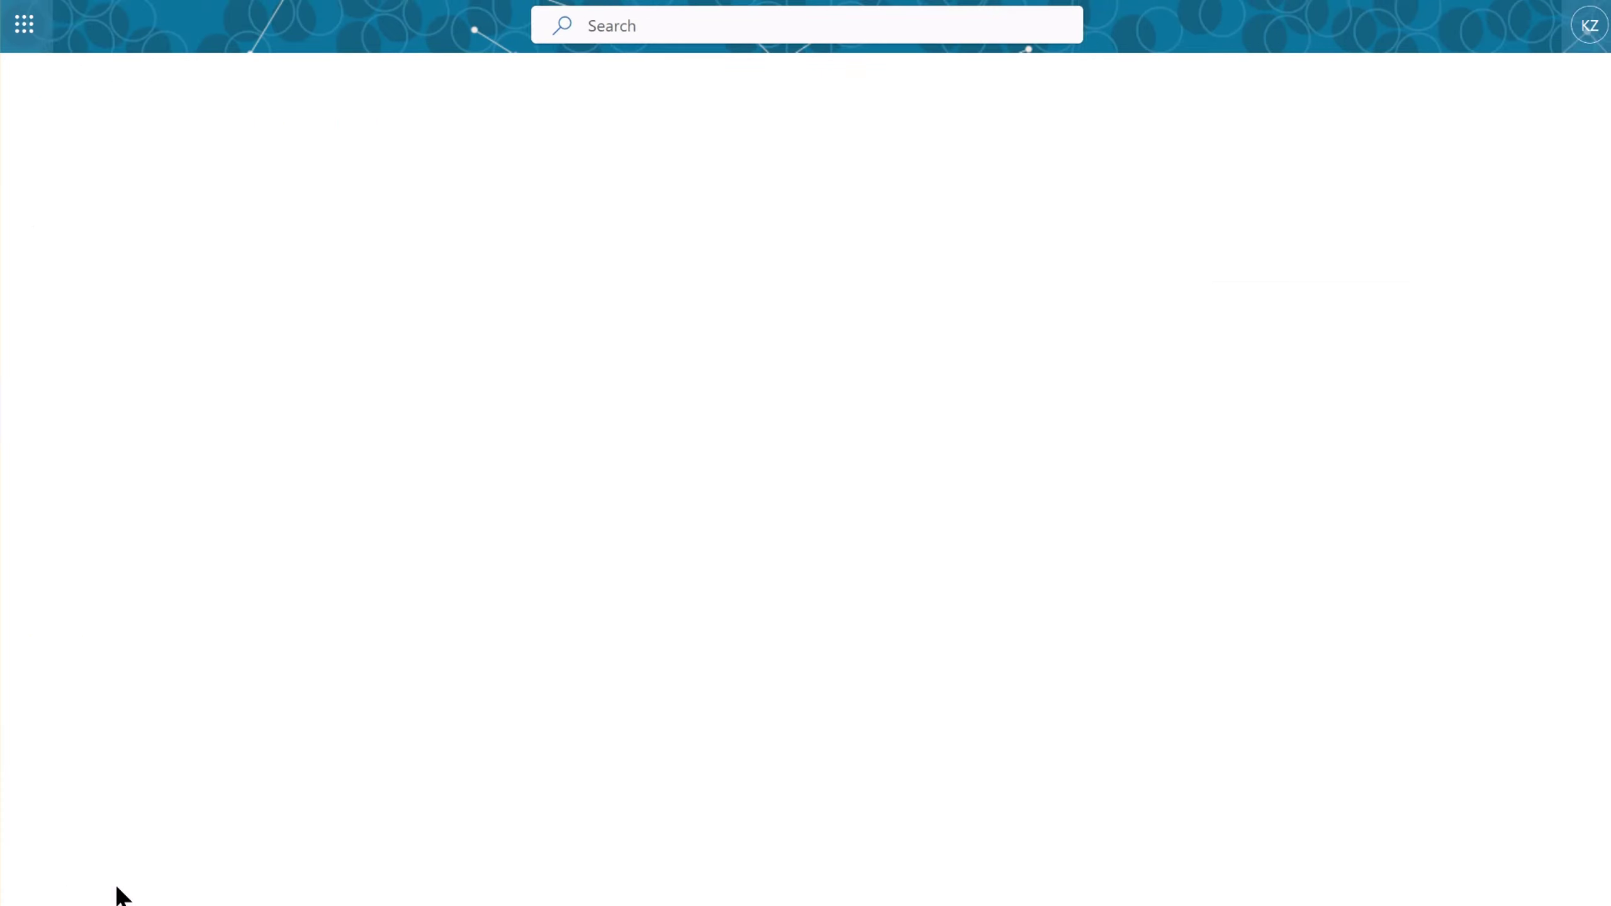